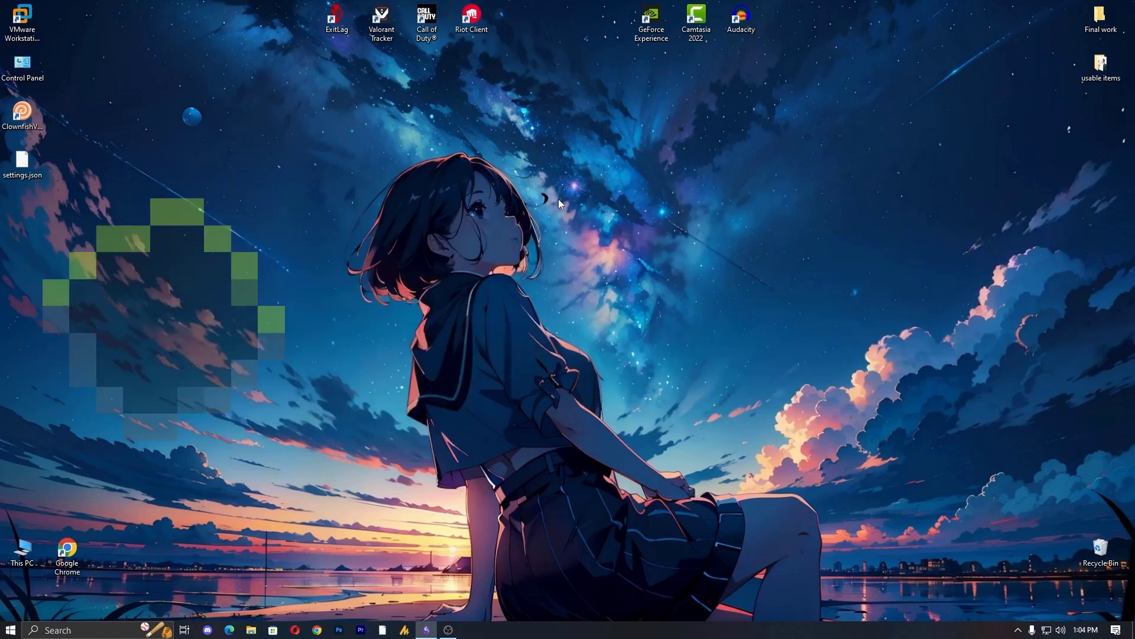
- Launch services.msc from the Run prompt to open the Services console
{"action": "key", "text": "super+r"}
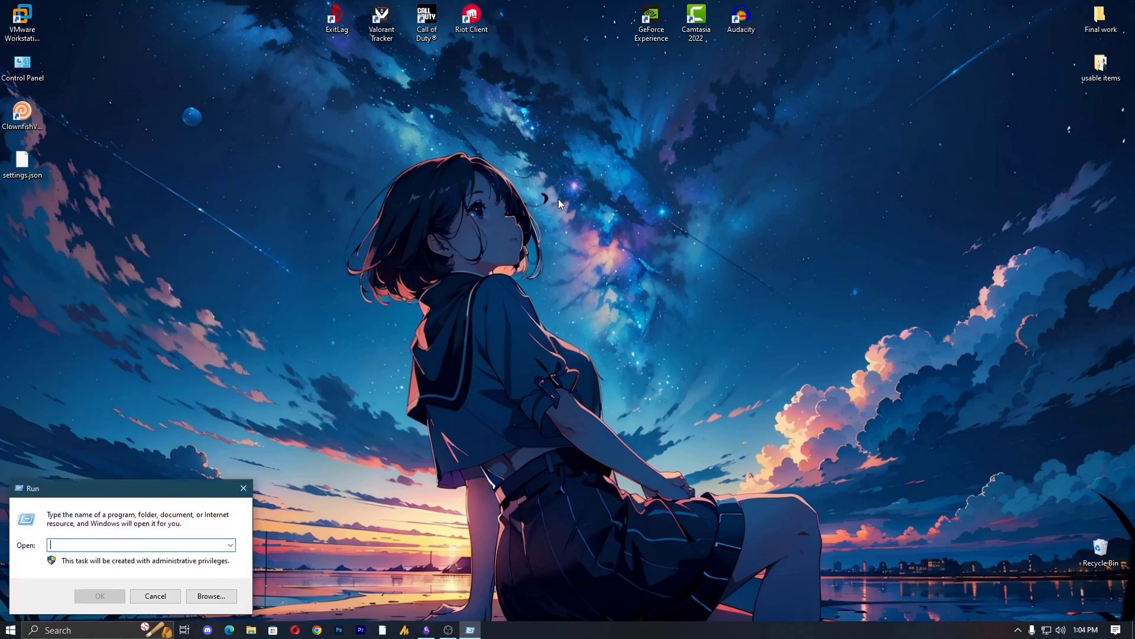
{"action": "type", "text": "services.msc"}
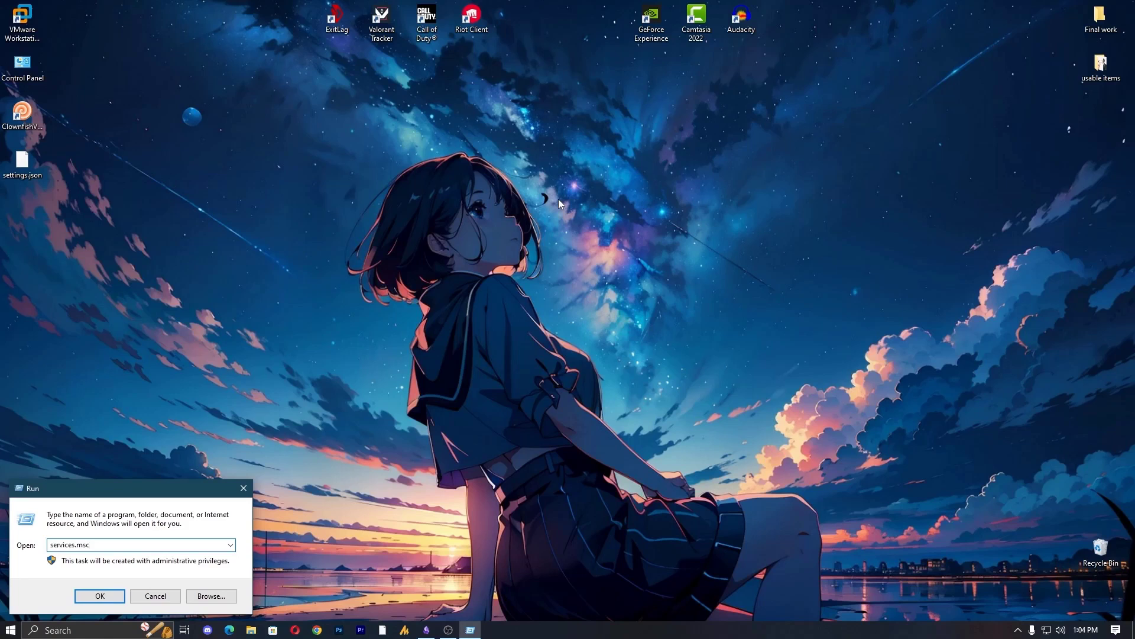
{"action": "key", "text": "Return"}
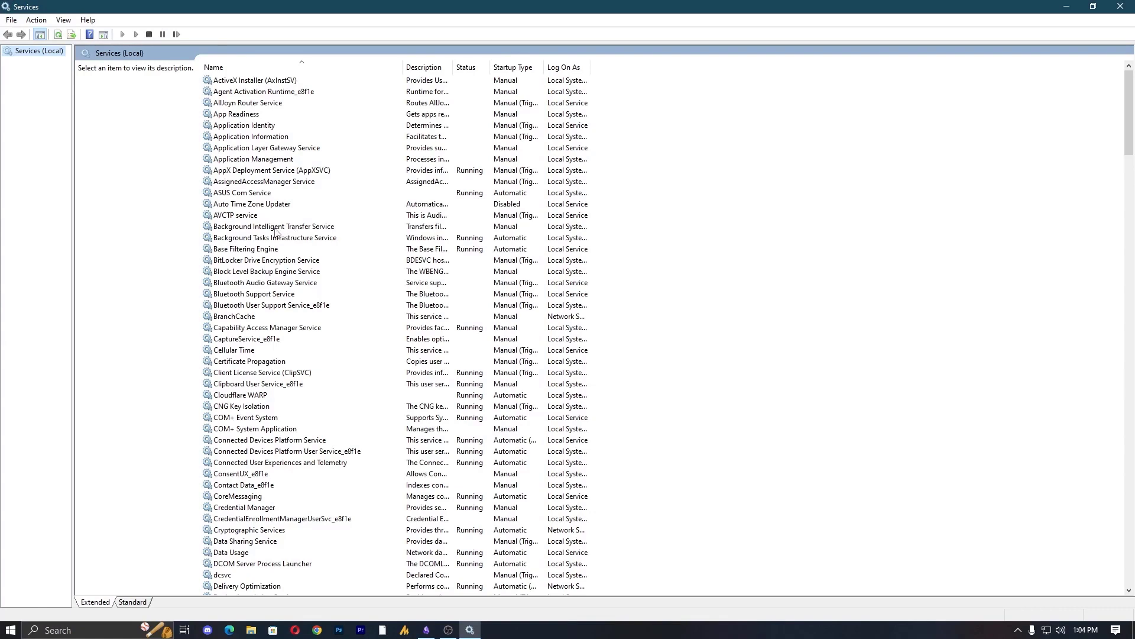
- Find and select the Windows Audio service in the Services list
{"action": "left_click", "coordinate": [277, 228]}
{"action": "key", "text": "w"}
{"action": "left_click", "coordinate": [235, 137]}
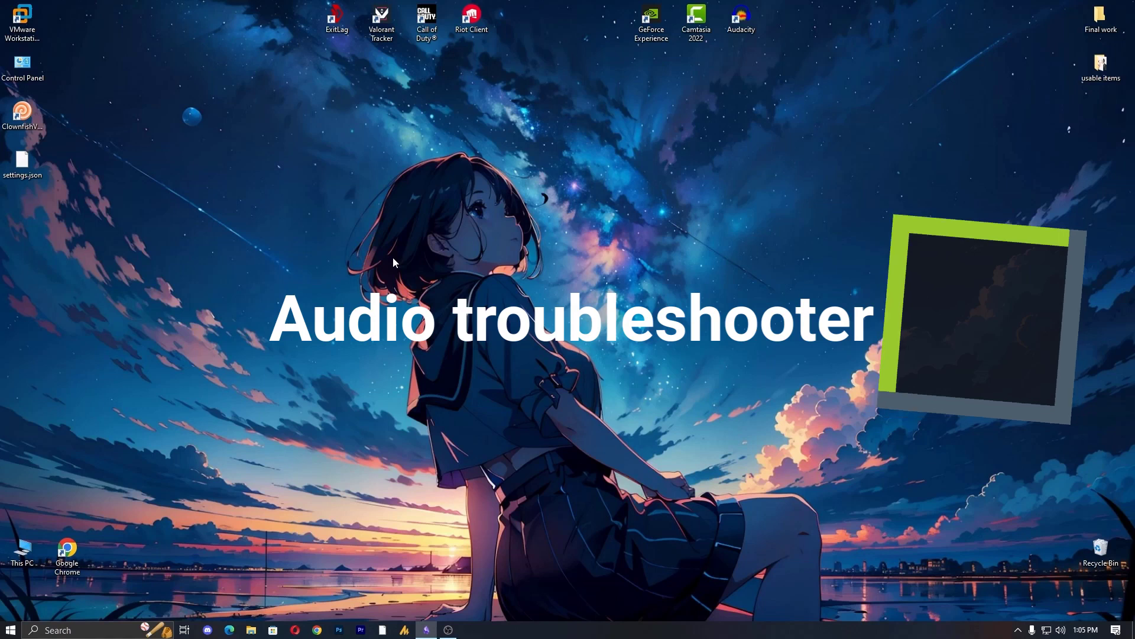
- Go to Settings > Update & Security > Troubleshoot > Additional troubleshooters and expand Playing Audio
{"action": "left_click", "coordinate": [11, 630]}
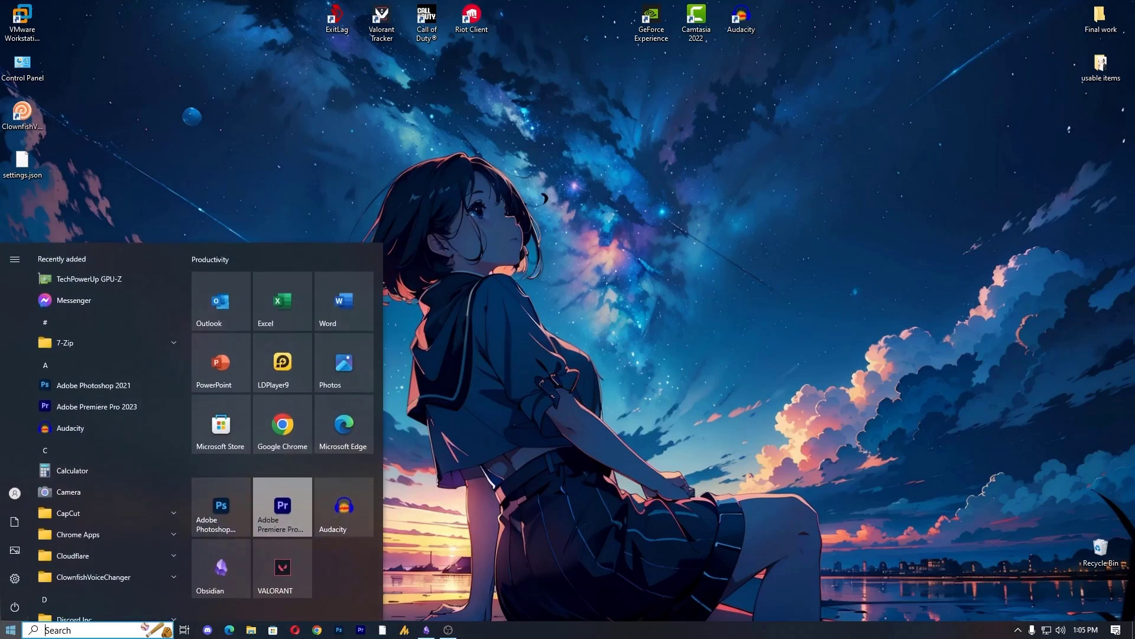
{"action": "left_click", "coordinate": [15, 578]}
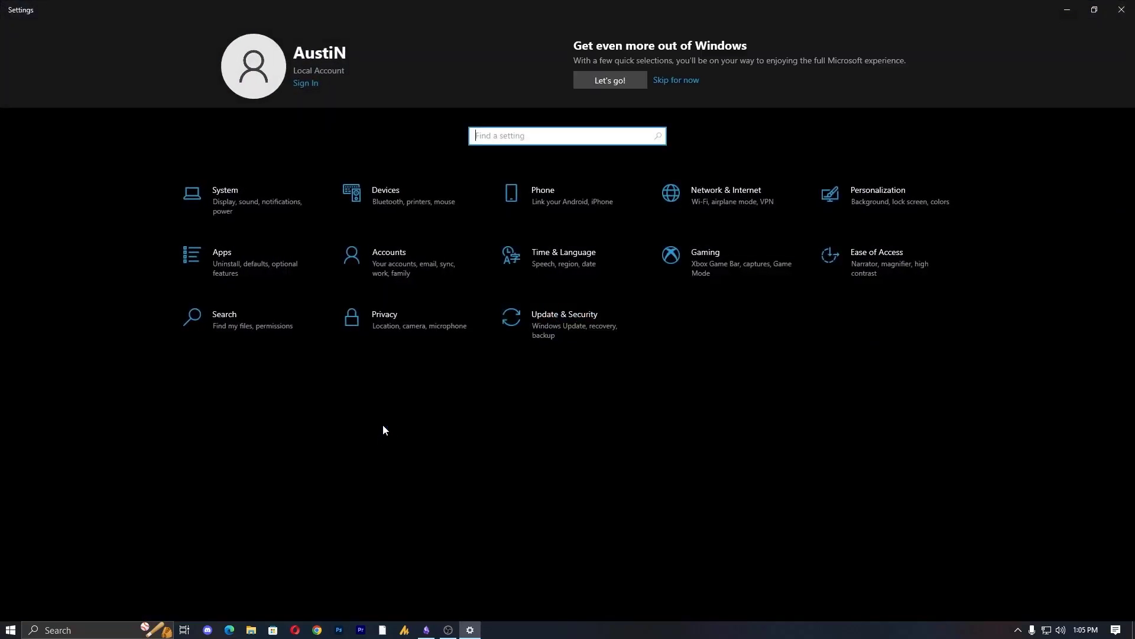
{"action": "left_click", "coordinate": [580, 330]}
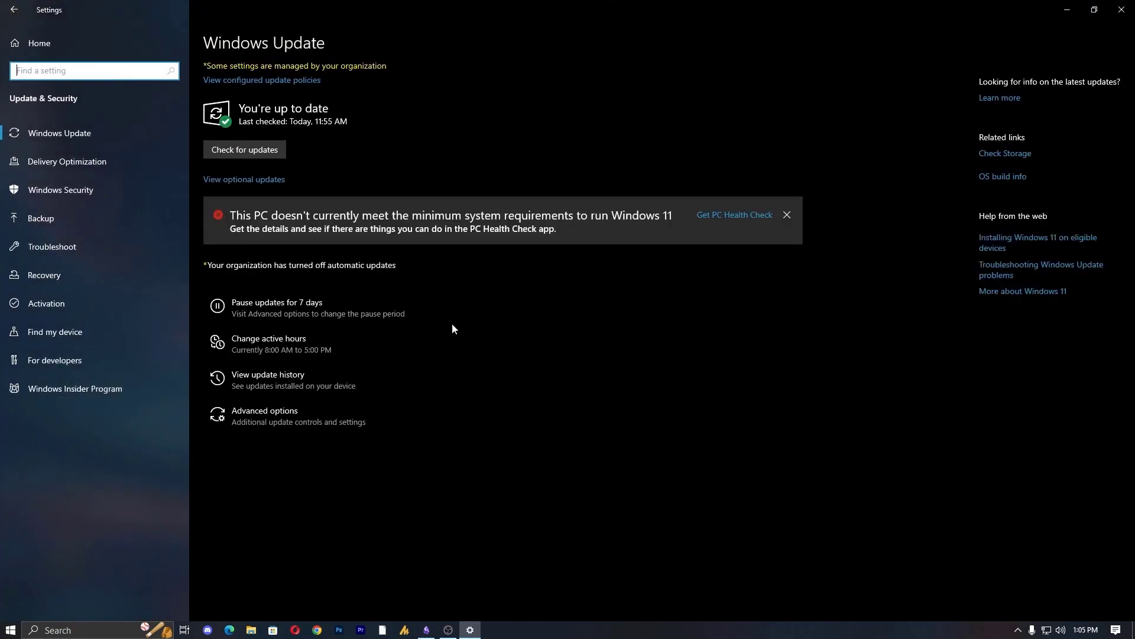
{"action": "left_click", "coordinate": [93, 252]}
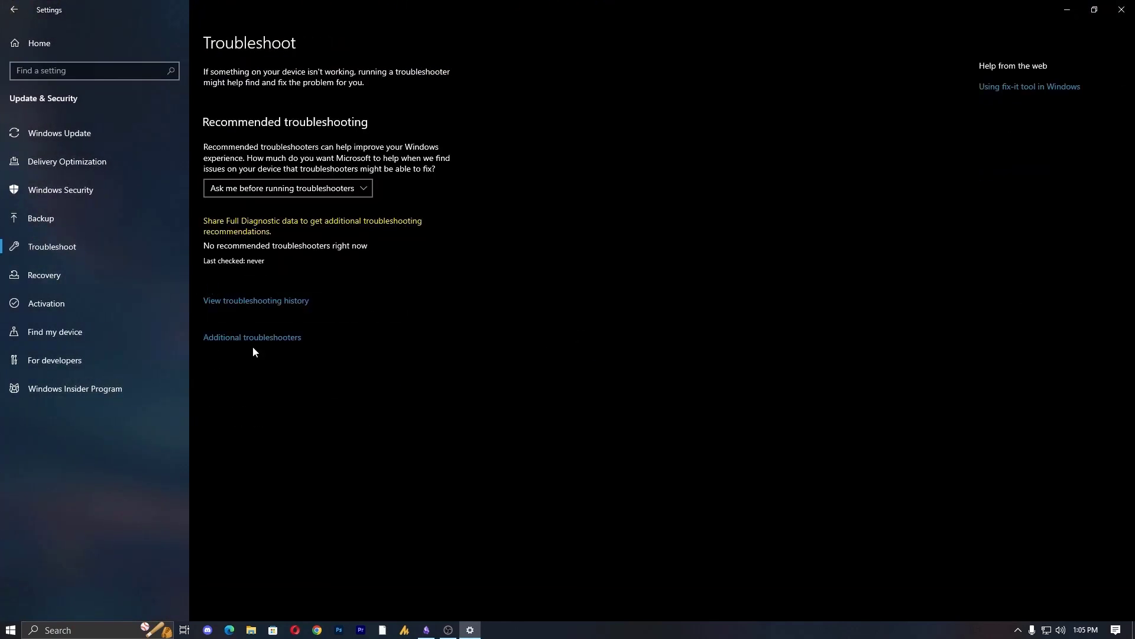
{"action": "left_click", "coordinate": [289, 340]}
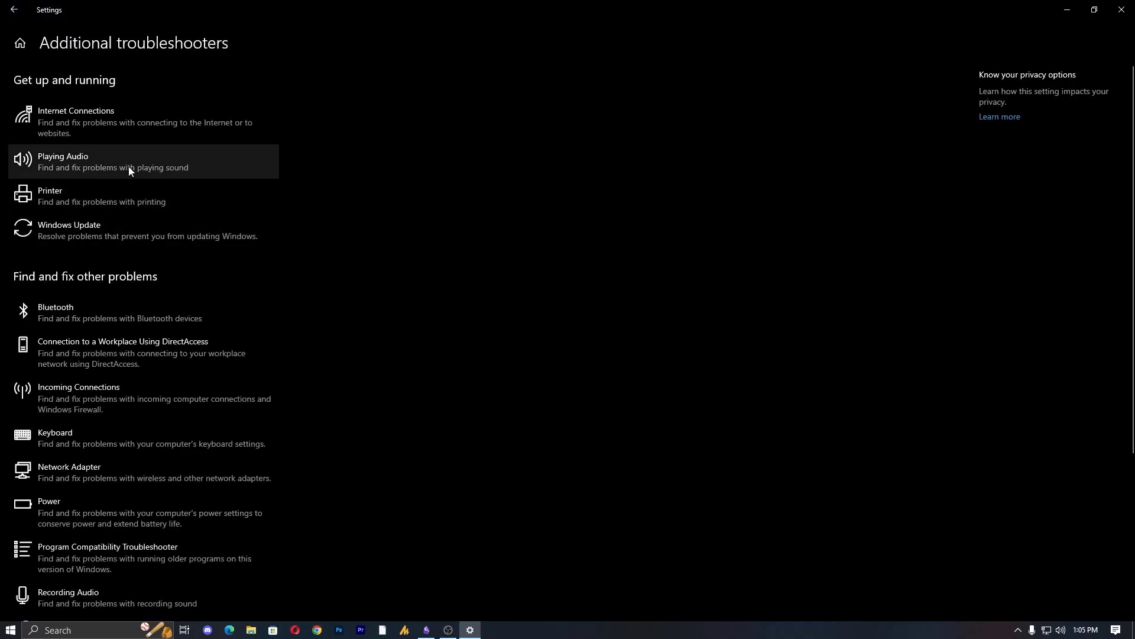
{"action": "left_click", "coordinate": [129, 166]}
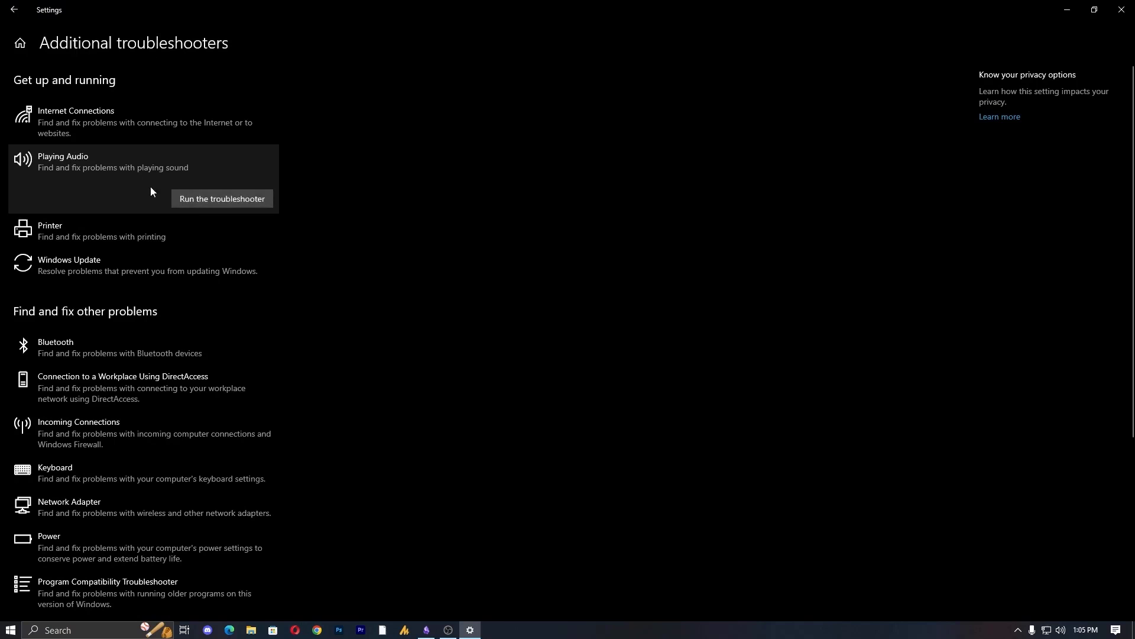
- Run the Playing Audio troubleshooter on the default speakers, closing Settings, then cancel the troubleshooter
{"action": "left_click", "coordinate": [252, 202]}
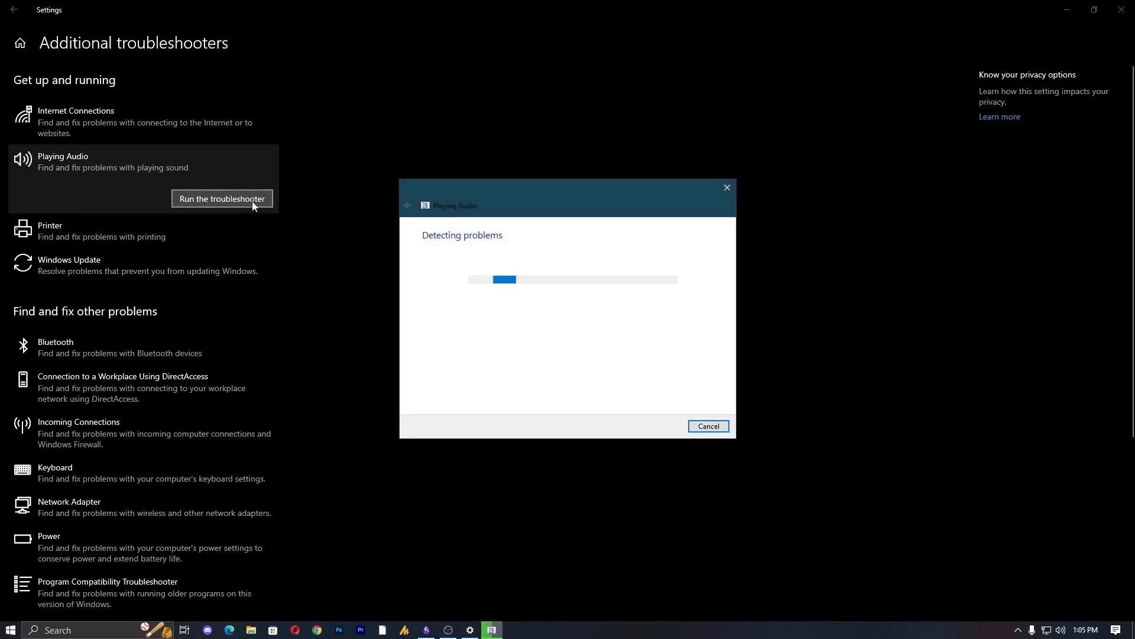
{"action": "left_click", "coordinate": [1122, 9]}
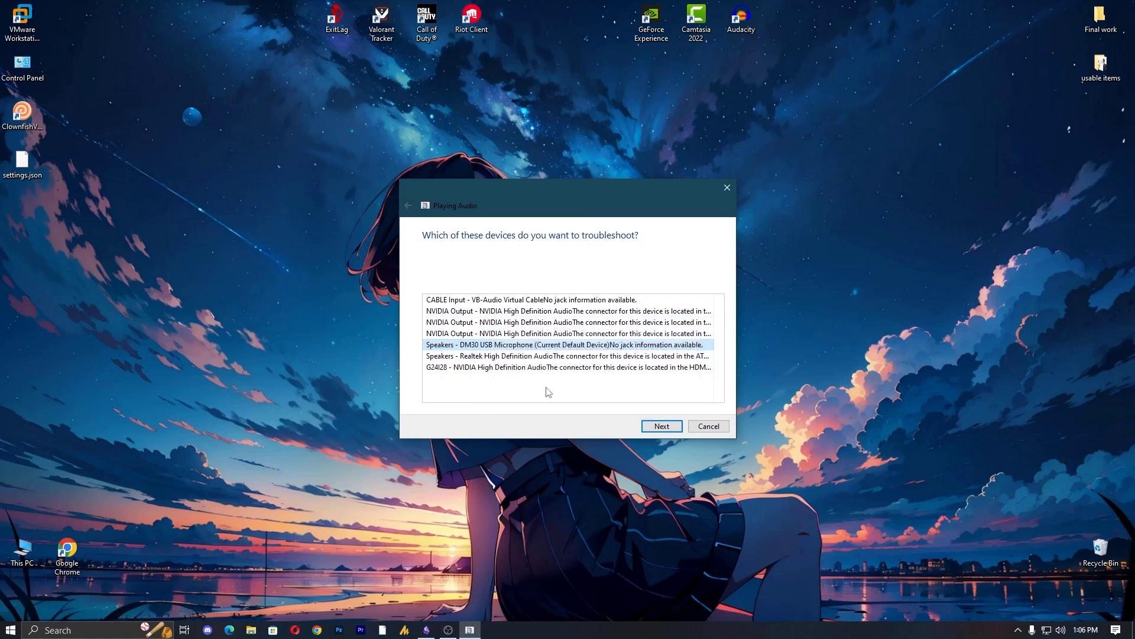
{"action": "left_click", "coordinate": [662, 426]}
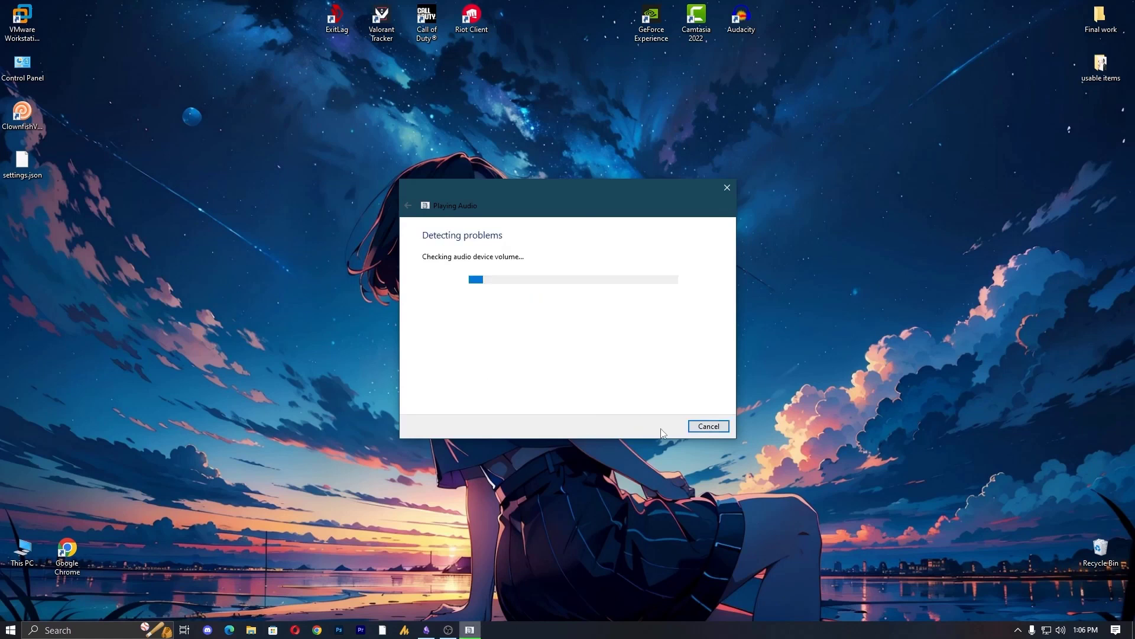
{"action": "left_click", "coordinate": [709, 428]}
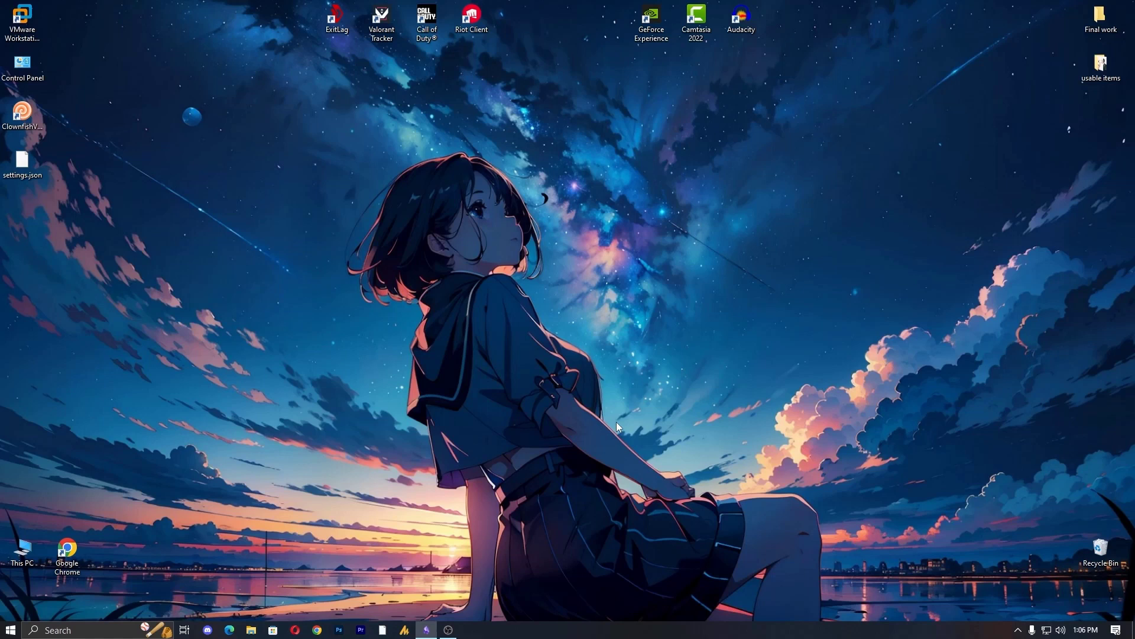
- Search 'cleaner download' in Chrome and open the CCleaner download page's plan comparison
{"action": "left_click", "coordinate": [317, 630]}
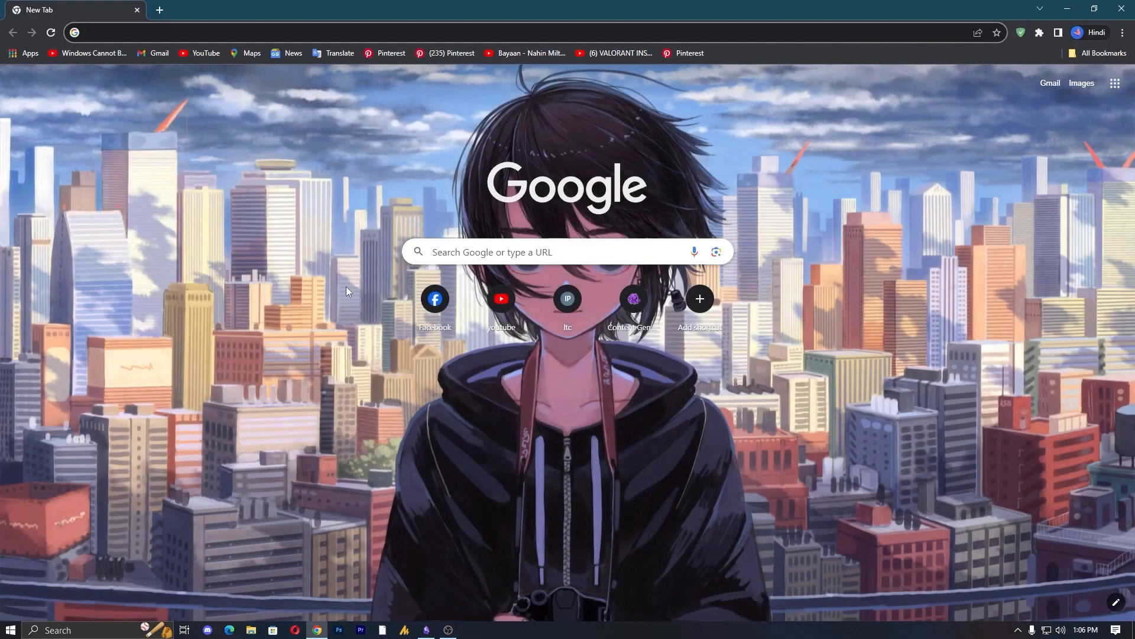
{"action": "type", "text": "cleaner download"}
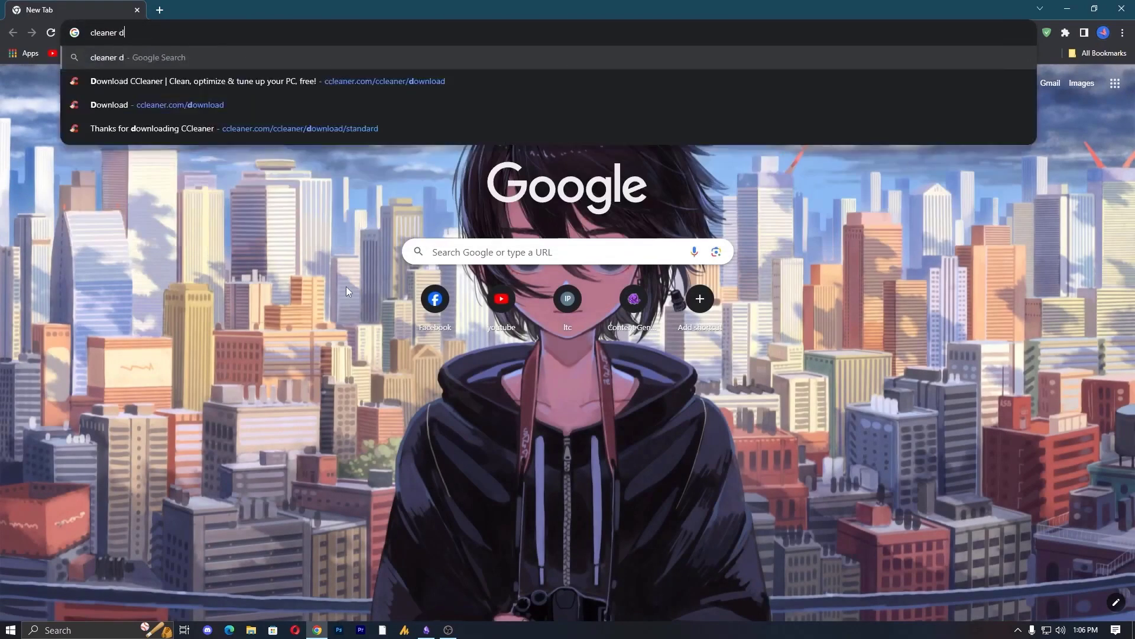
{"action": "key", "text": "Return"}
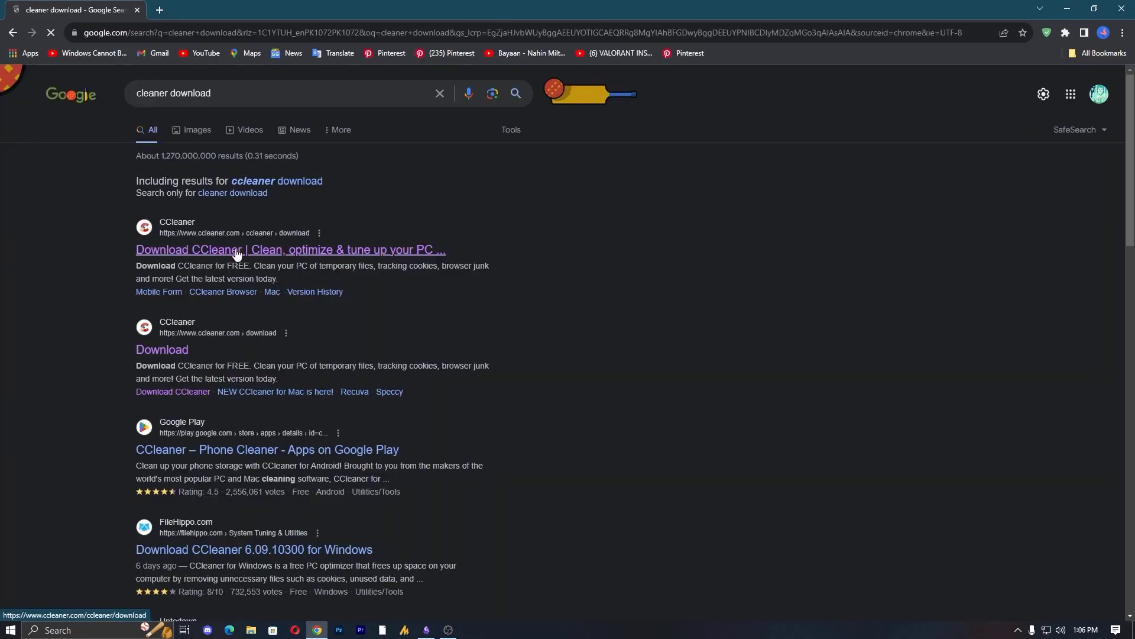
{"action": "left_click", "coordinate": [237, 251]}
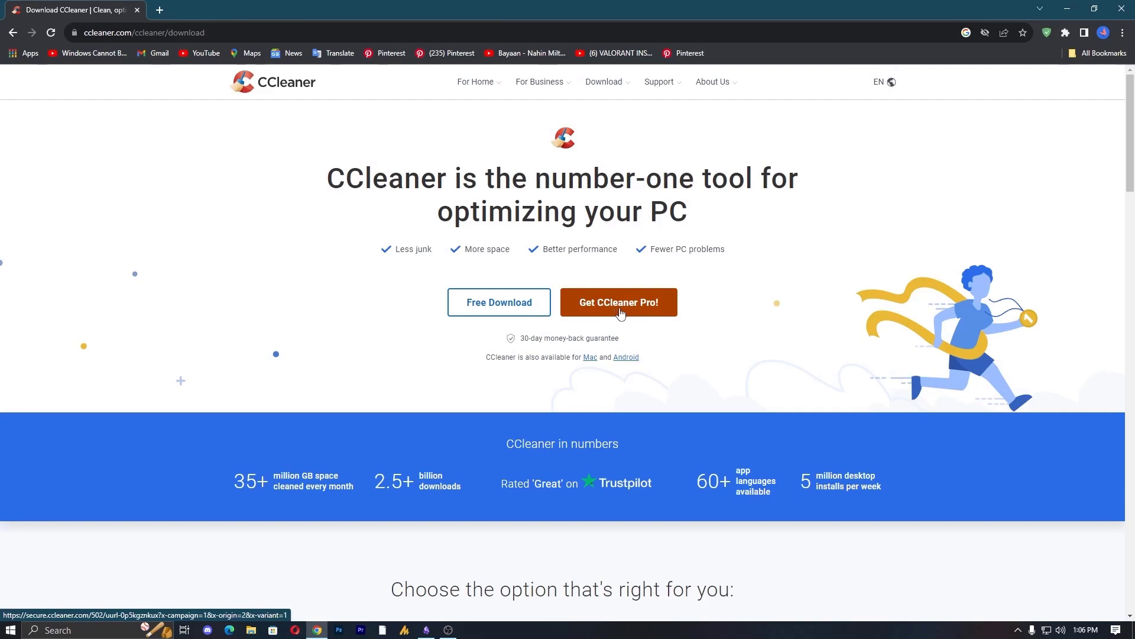
{"action": "scroll", "coordinate": [644, 312], "scroll_direction": "down", "scroll_amount": 10}
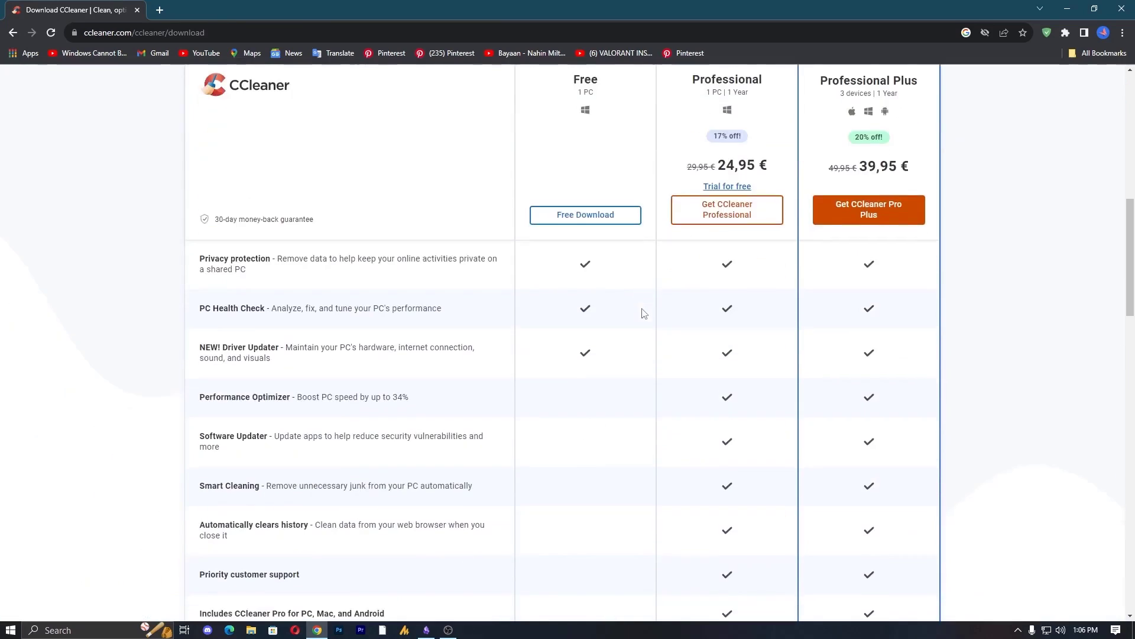
{"action": "scroll", "coordinate": [644, 313], "scroll_direction": "up", "scroll_amount": 2}
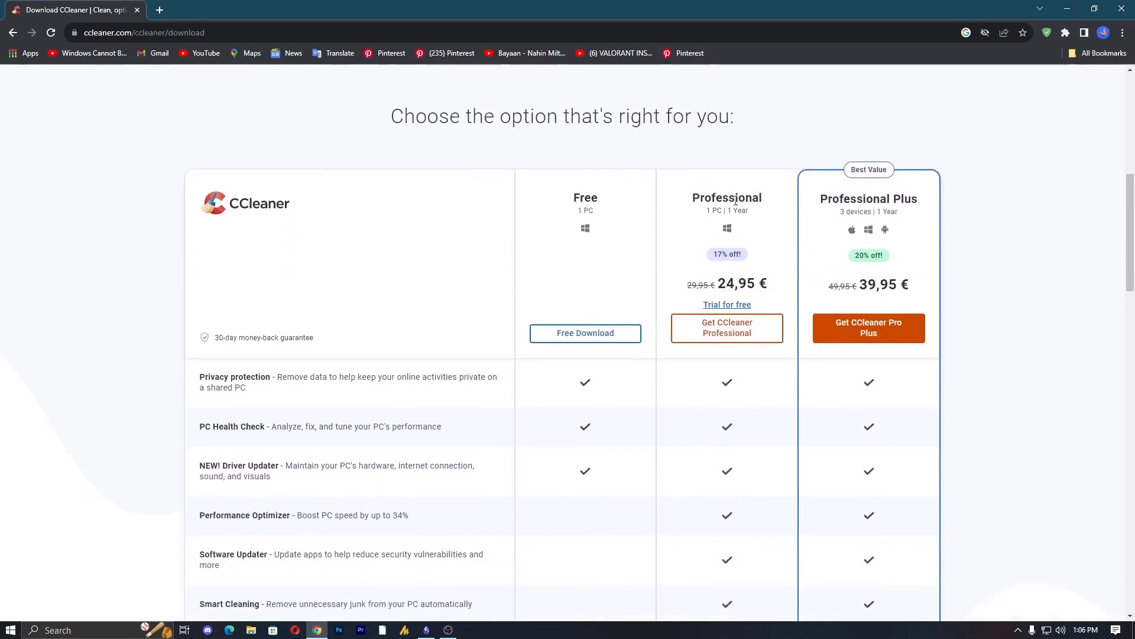
- Start the CCleaner Professional free trial download, cancel the save, and minimize Chrome
{"action": "left_click", "coordinate": [734, 305]}
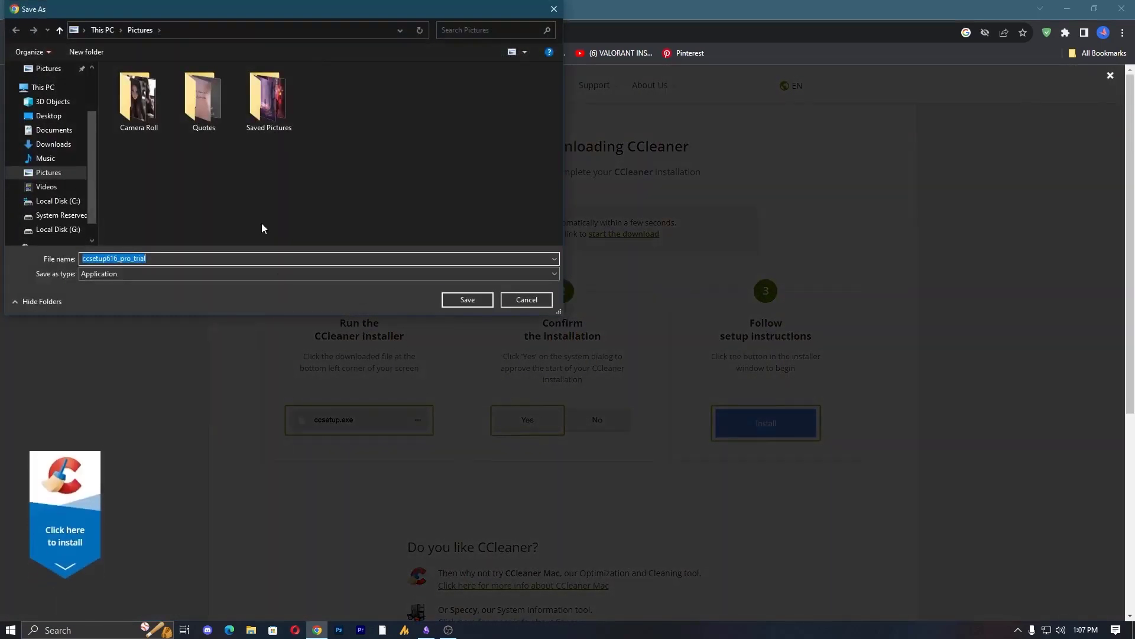
{"action": "left_click", "coordinate": [525, 300]}
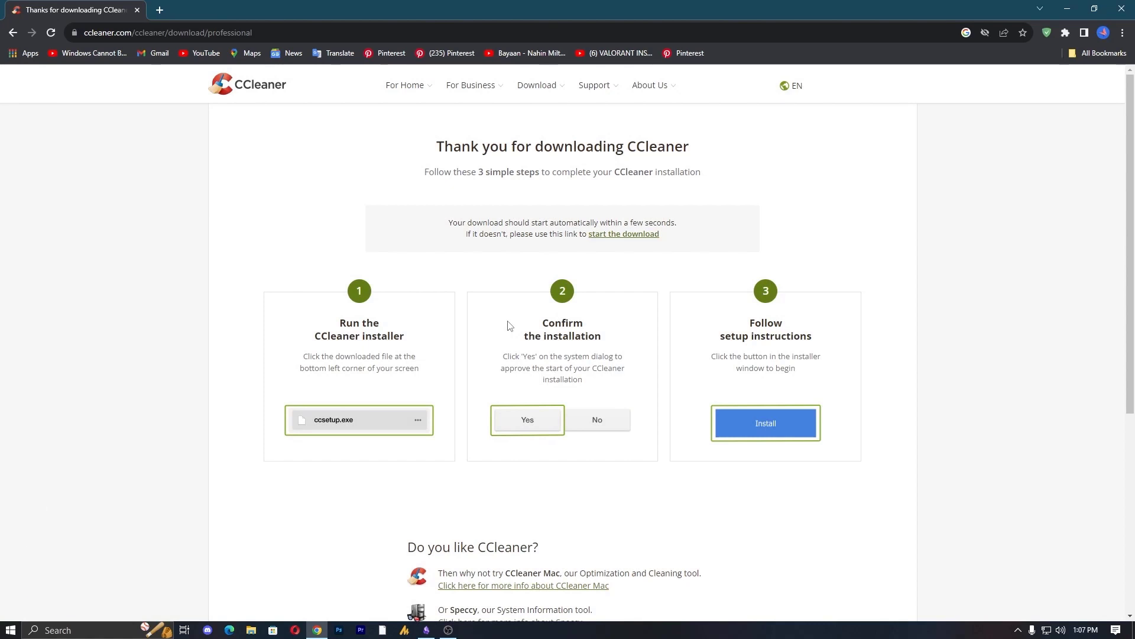
{"action": "key", "text": "super+d"}
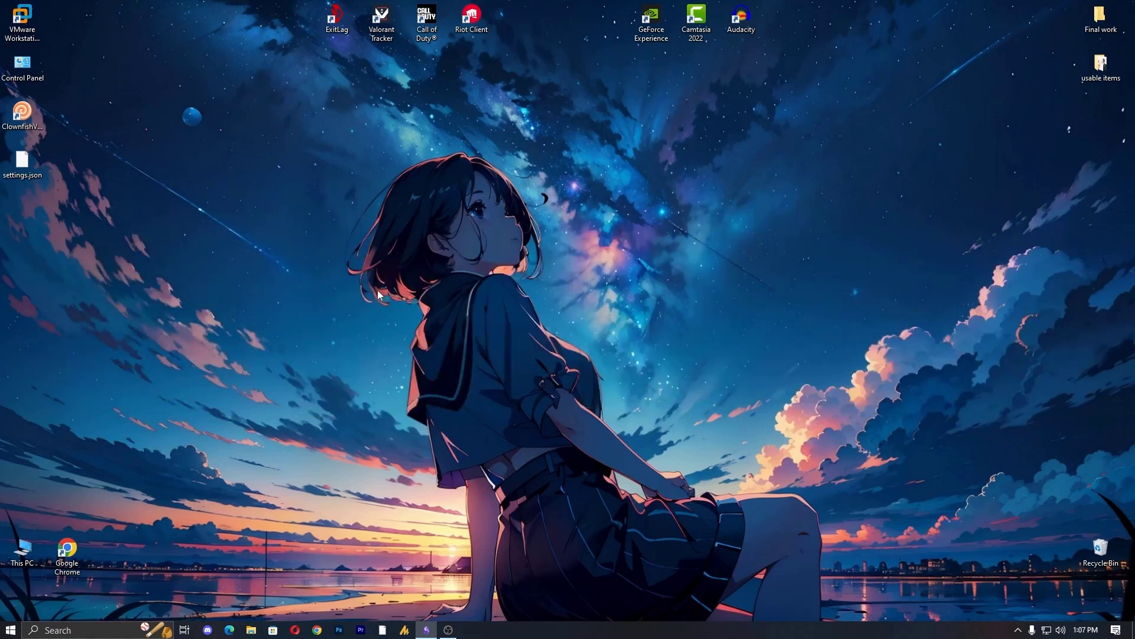
- Open System Configuration by running msconfig from the Run dialog
{"action": "left_click", "coordinate": [10, 630]}
{"action": "type", "text": "ru"}
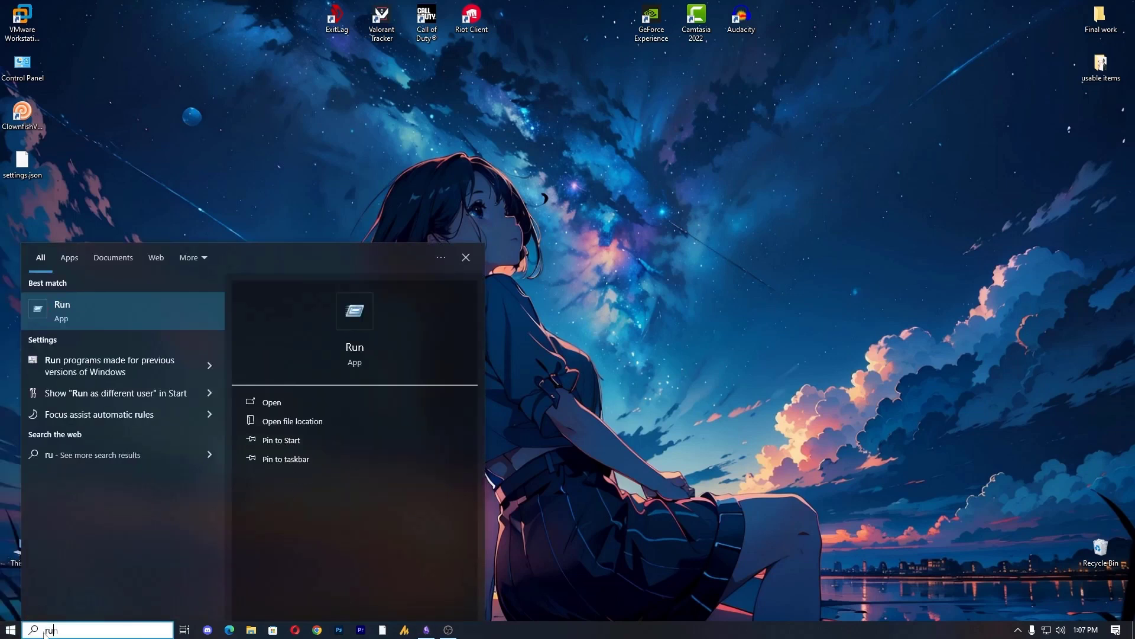
{"action": "key", "text": "Return"}
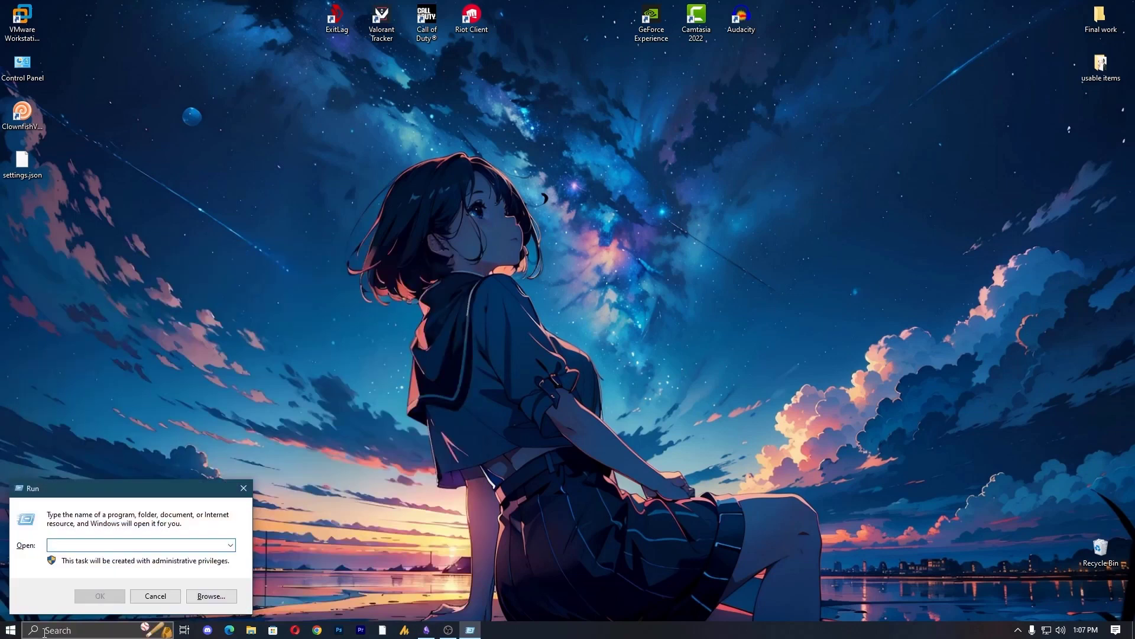
{"action": "type", "text": "msconfig"}
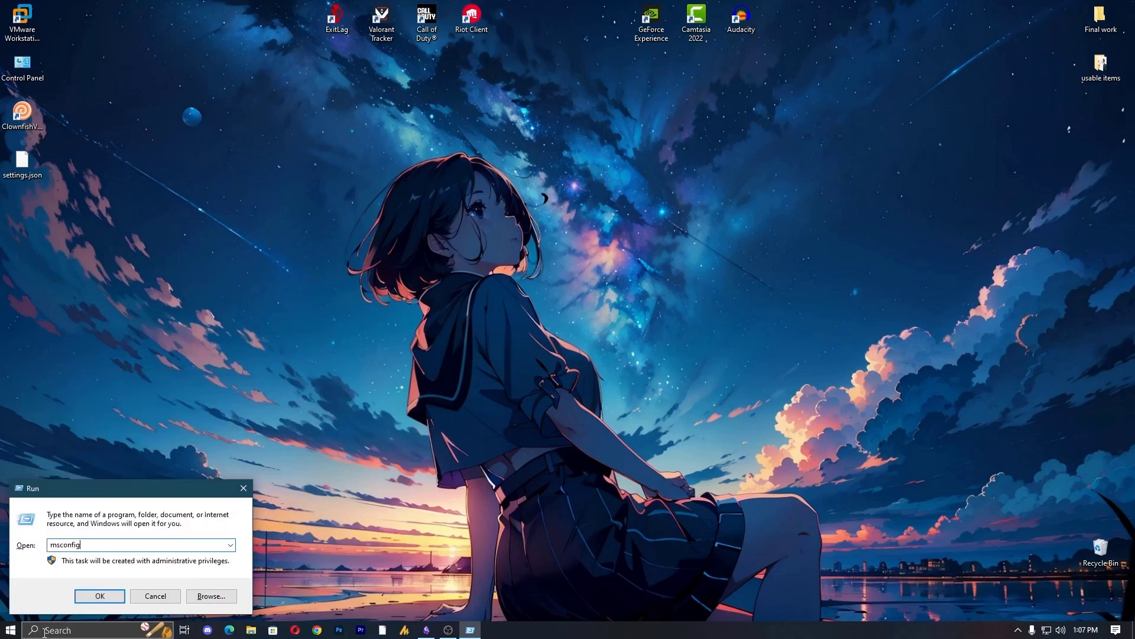
{"action": "key", "text": "Return"}
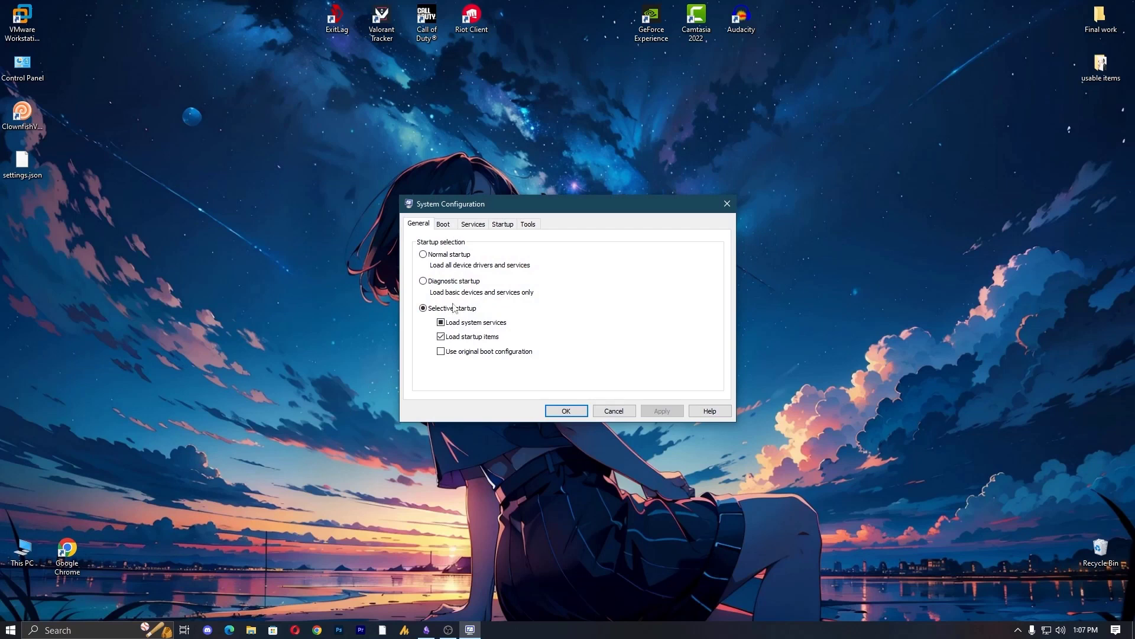
- Hide all Microsoft services, disable the remaining services, and view the Startup tab
{"action": "left_click", "coordinate": [476, 227]}
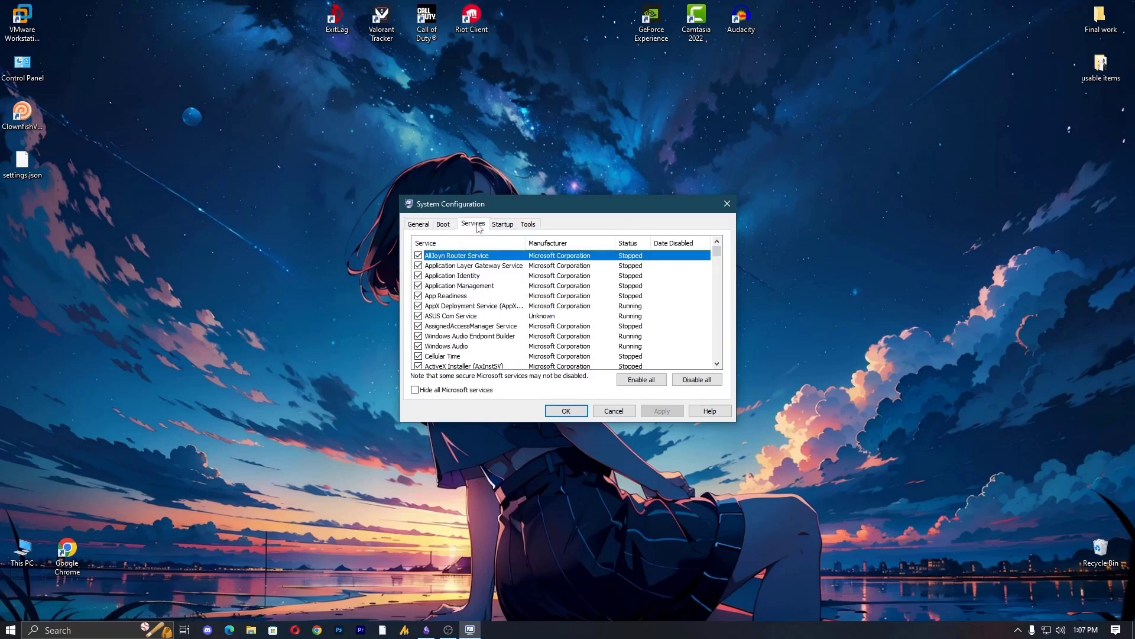
{"action": "left_click", "coordinate": [430, 393]}
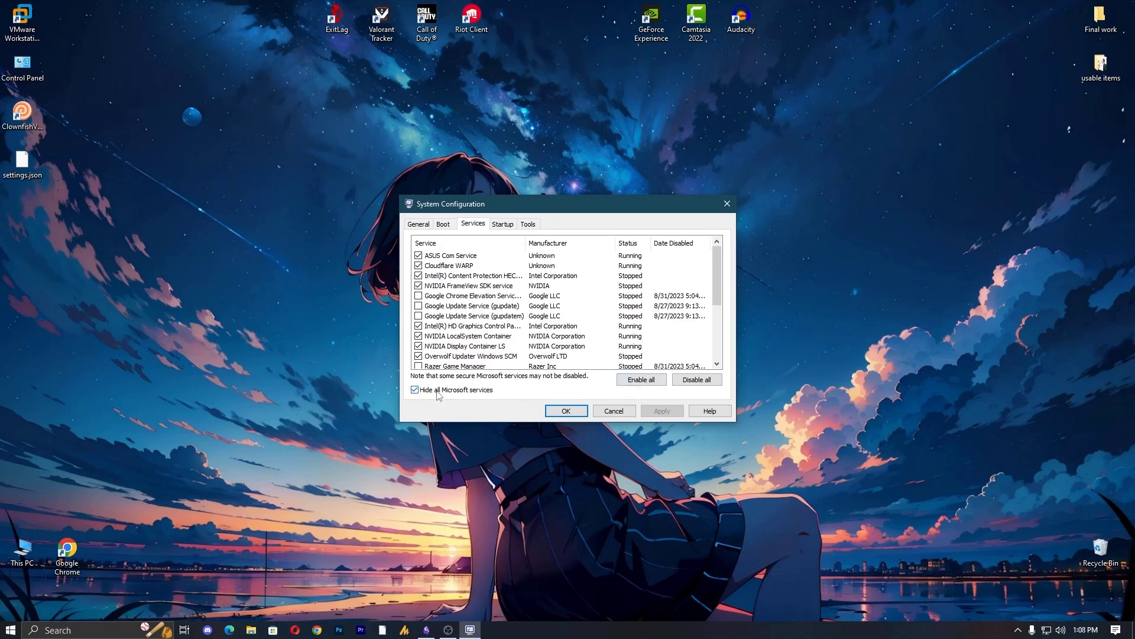
{"action": "left_click", "coordinate": [696, 381]}
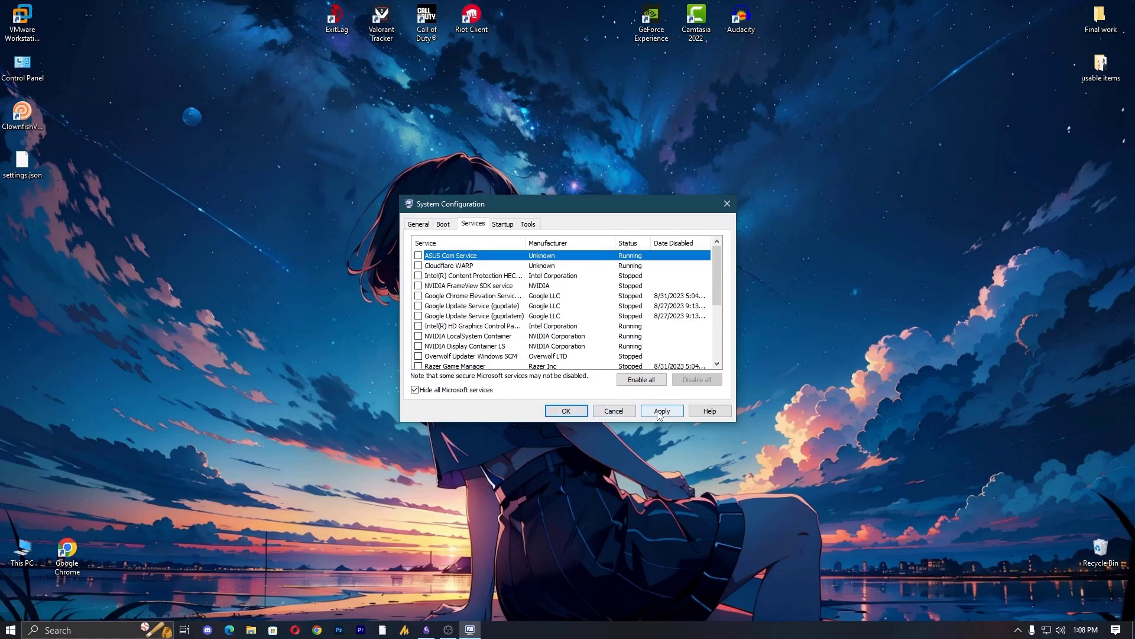
{"action": "left_click", "coordinate": [506, 227]}
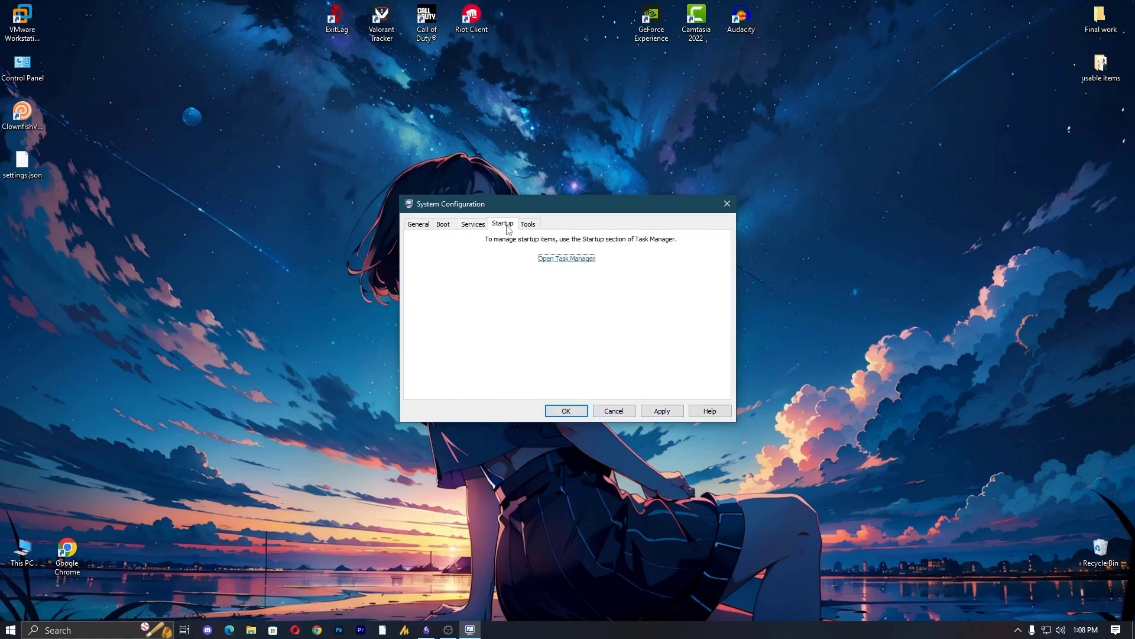
- Review startup apps in Task Manager, then close Task Manager and System Configuration
{"action": "left_click", "coordinate": [566, 259]}
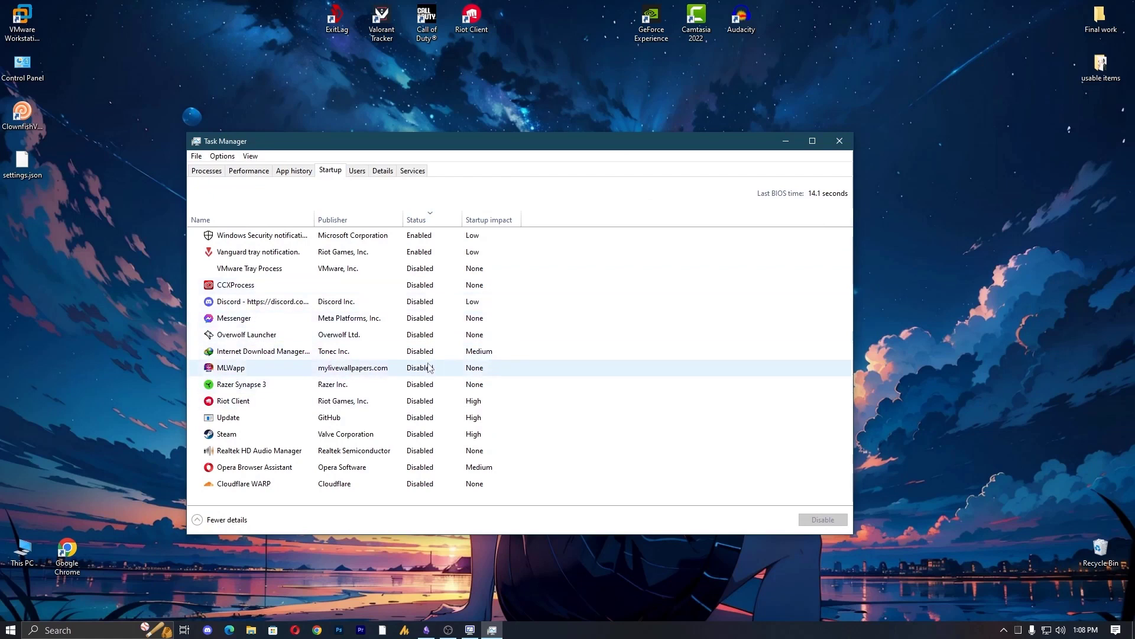
{"action": "left_click", "coordinate": [839, 141]}
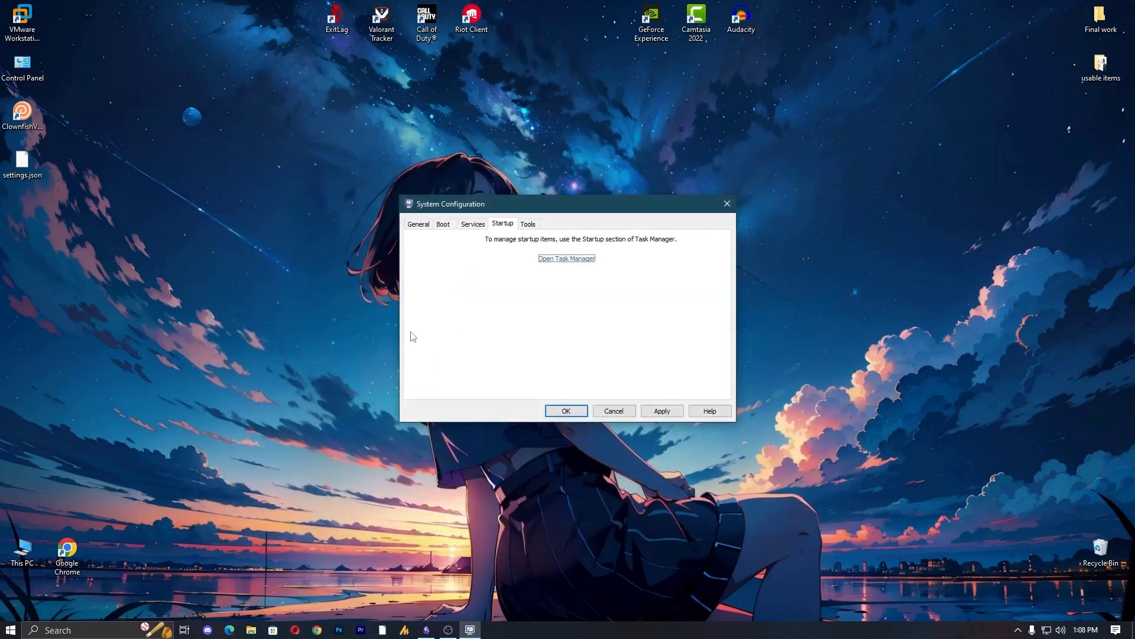
{"action": "key", "text": "Escape"}
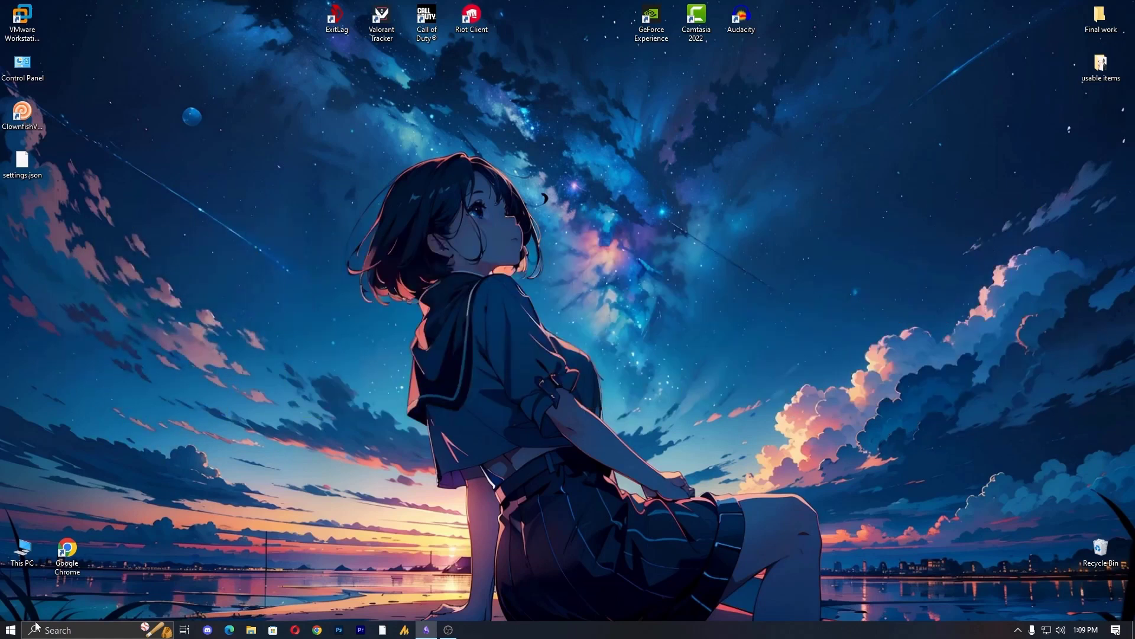
- Check for updates under Settings > Update & Security > Windows Update
{"action": "left_click", "coordinate": [10, 630]}
{"action": "left_click", "coordinate": [14, 580]}
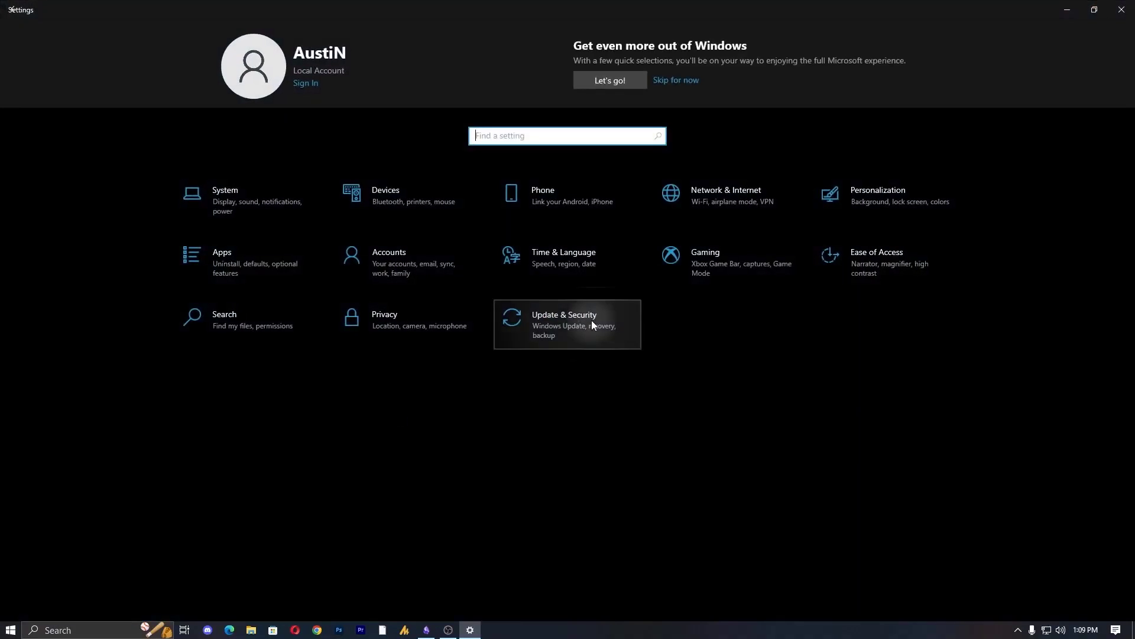
{"action": "left_click", "coordinate": [592, 322]}
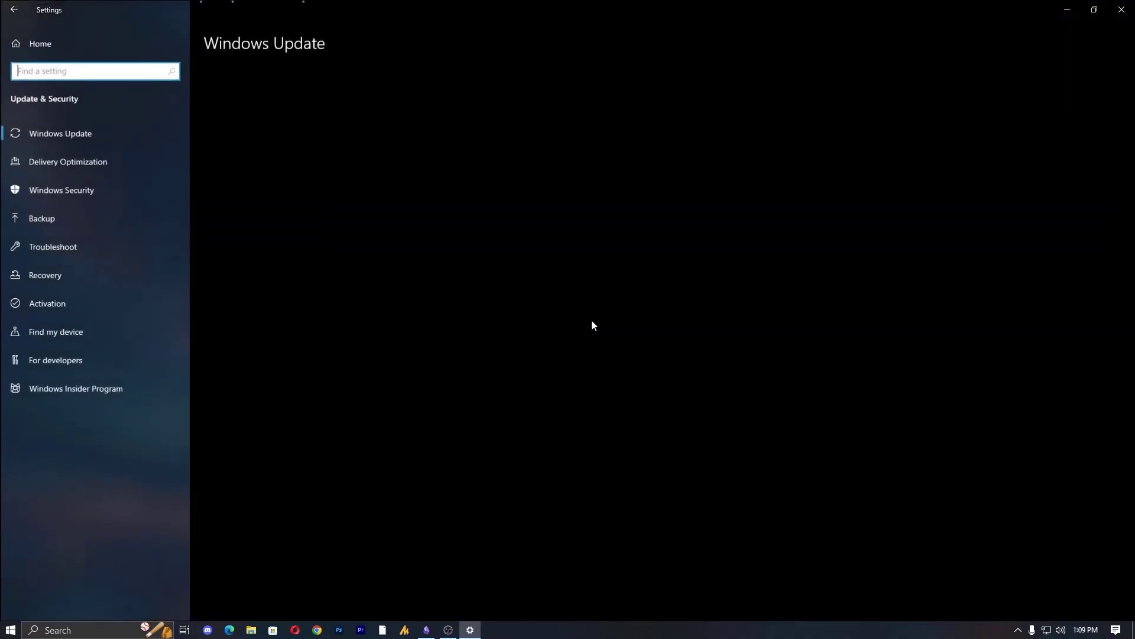
{"action": "left_click", "coordinate": [245, 149]}
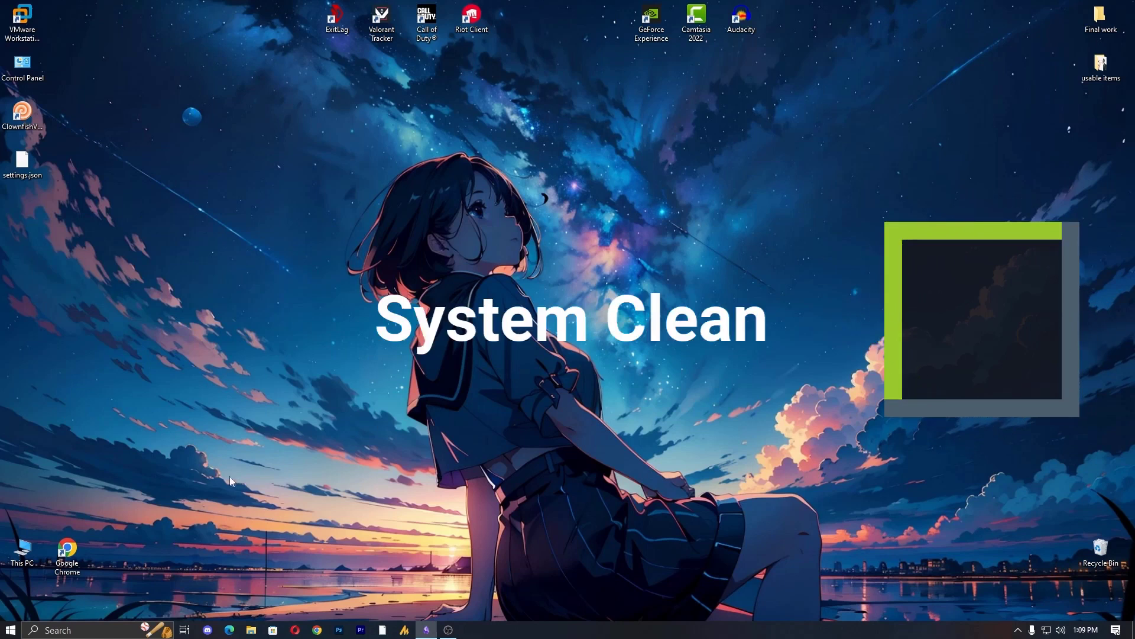
- Open Command Prompt as administrator from the cmd search result
{"action": "left_click", "coordinate": [17, 632]}
{"action": "type", "text": "cmd"}
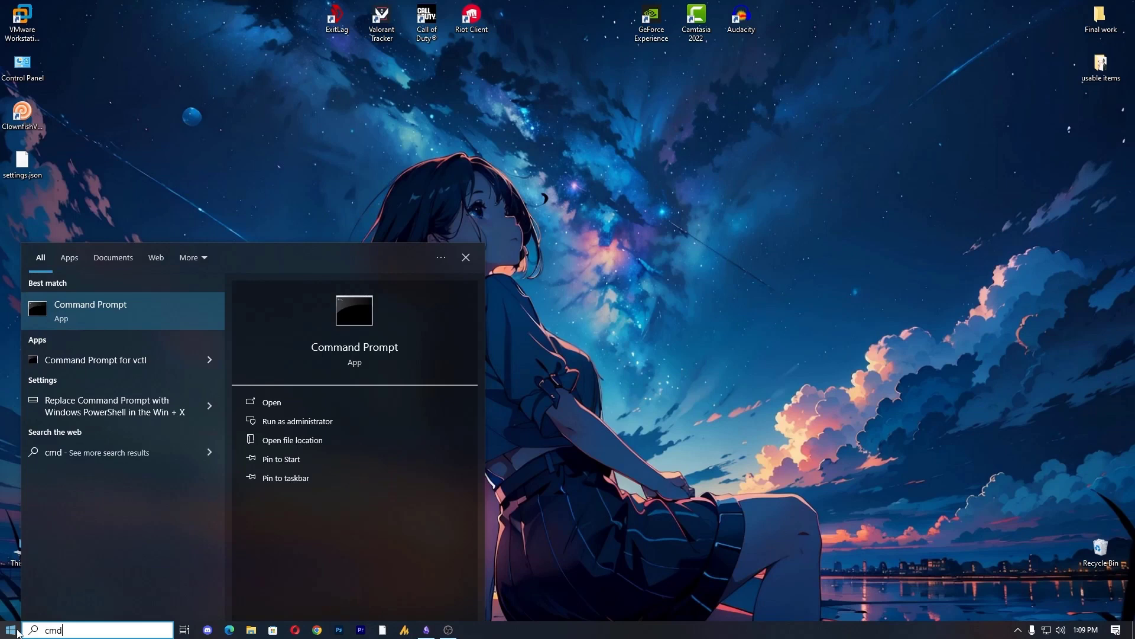
{"action": "key", "text": "shift+F10"}
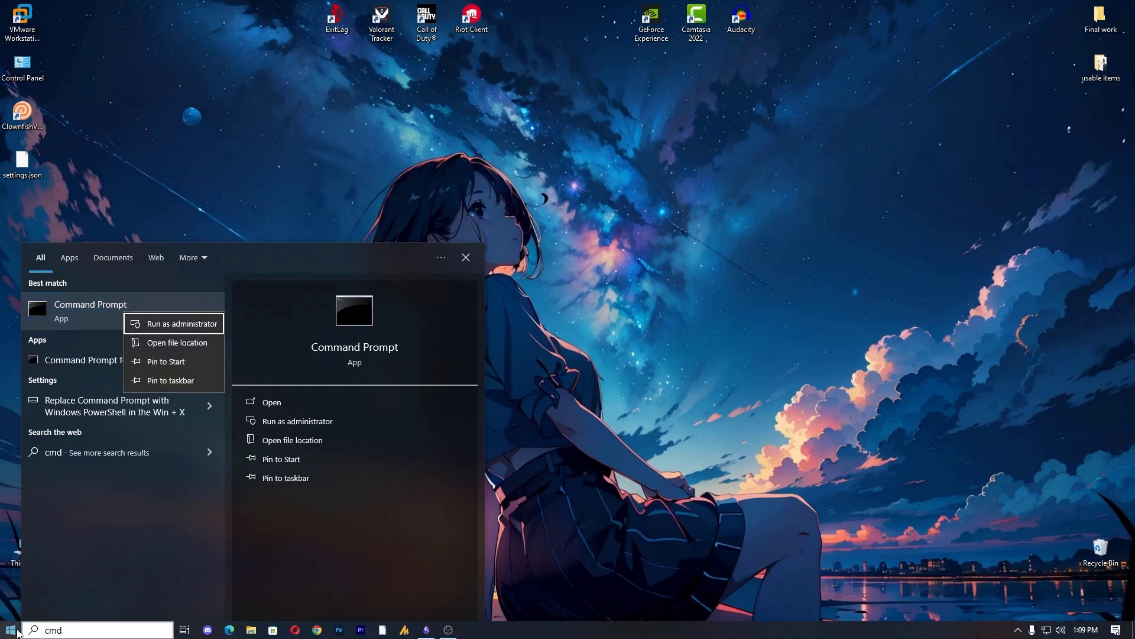
{"action": "key", "text": "Return"}
- Run sfc /scannow in the administrator Command Prompt
{"action": "left_click", "coordinate": [269, 249]}
{"action": "key", "text": "Escape"}
{"action": "type", "text": "sfc "}
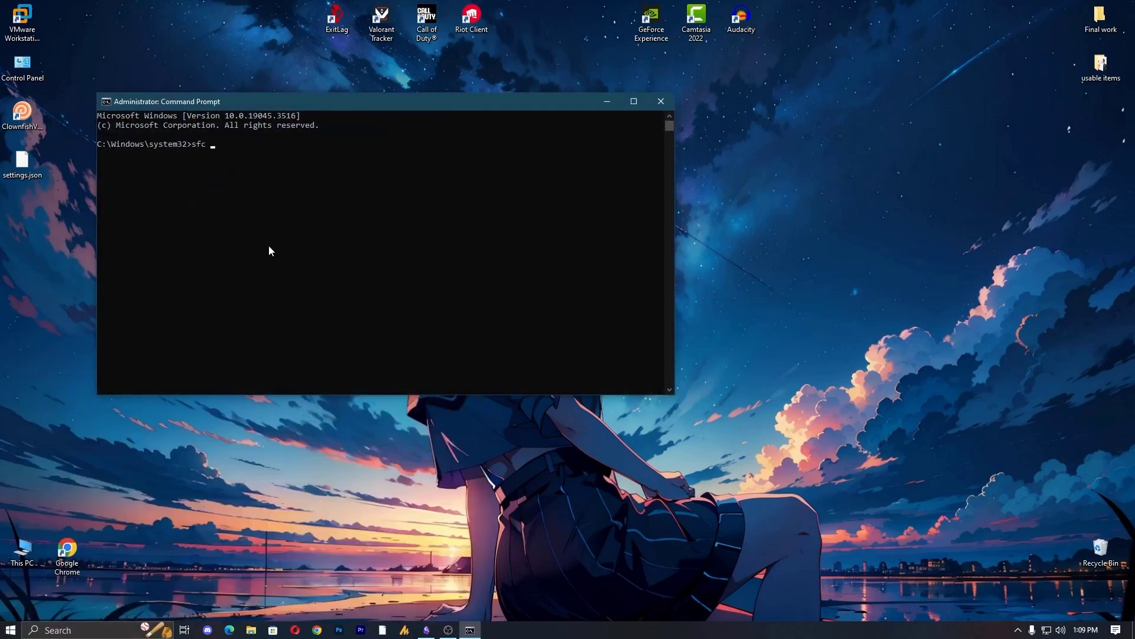
{"action": "type", "text": "/scannow"}
{"action": "key", "text": "Return"}
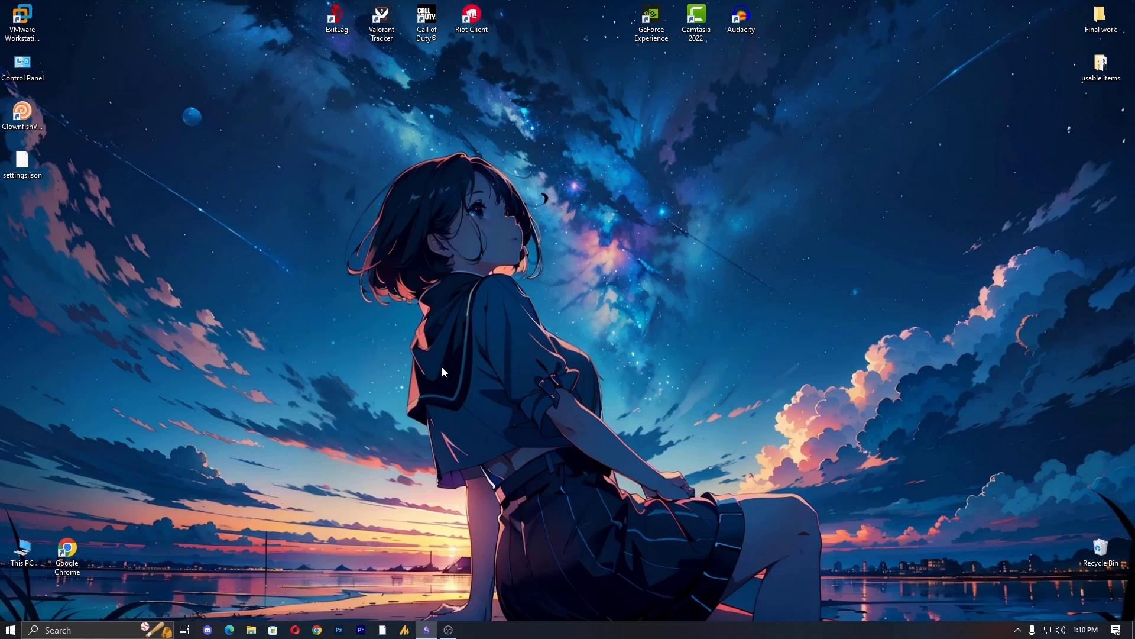
- Search Start for 'cmd' and launch Command Prompt as administrator
{"action": "left_click", "coordinate": [10, 630]}
{"action": "type", "text": "c"}
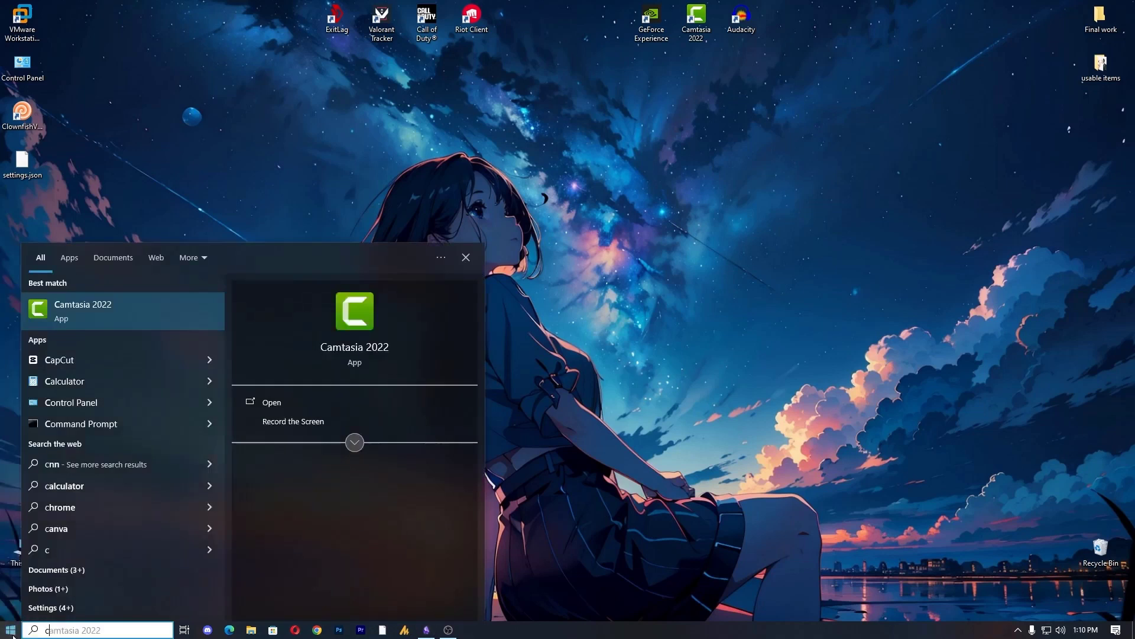
{"action": "type", "text": "md"}
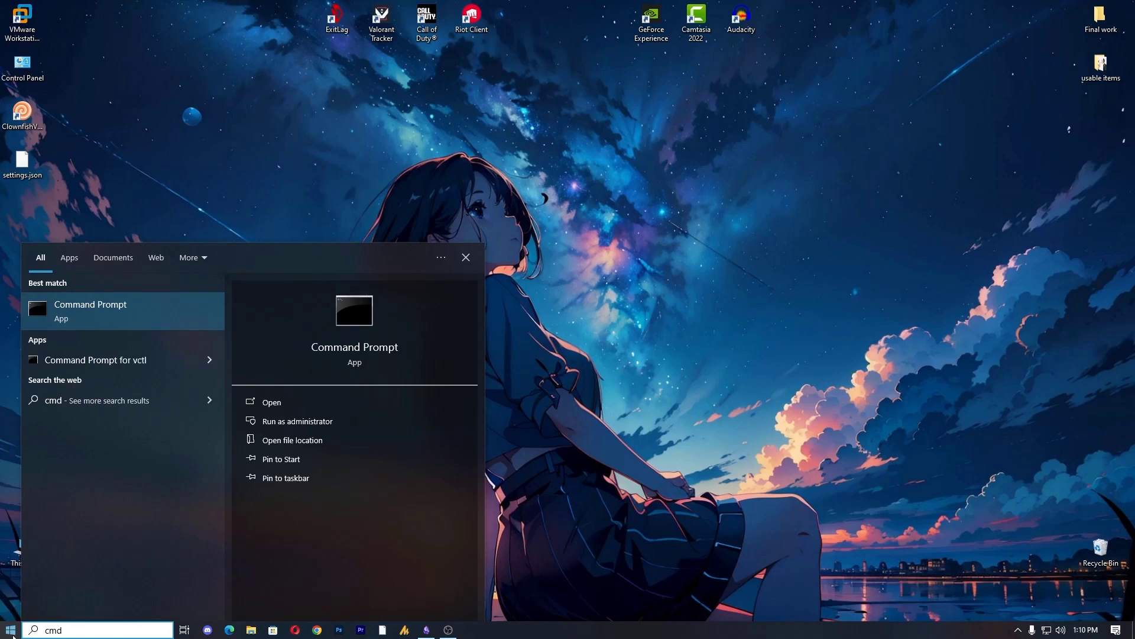
{"action": "key", "text": "shift+F10"}
{"action": "key", "text": "Down"}
{"action": "key", "text": "Up"}
{"action": "key", "text": "Return"}
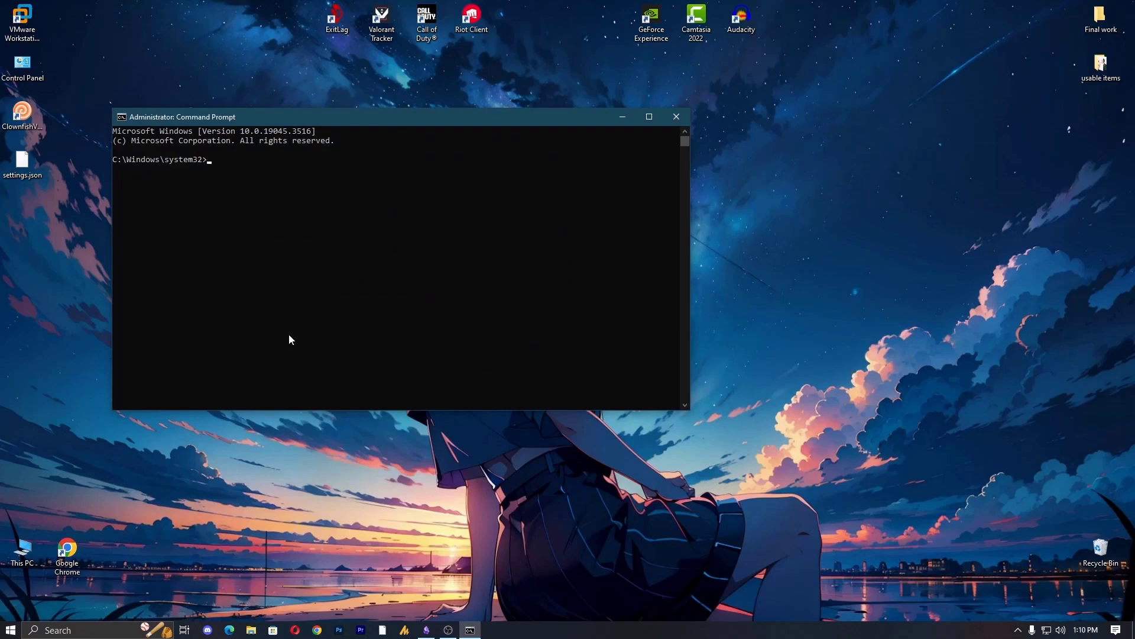
- Replace the typed 'sc config audiosrv start =audio' with 'sc start audiosrv' at the prompt
{"action": "type", "text": "sc config audiosrv start =audio"}
{"action": "key", "text": "shift+Home"}
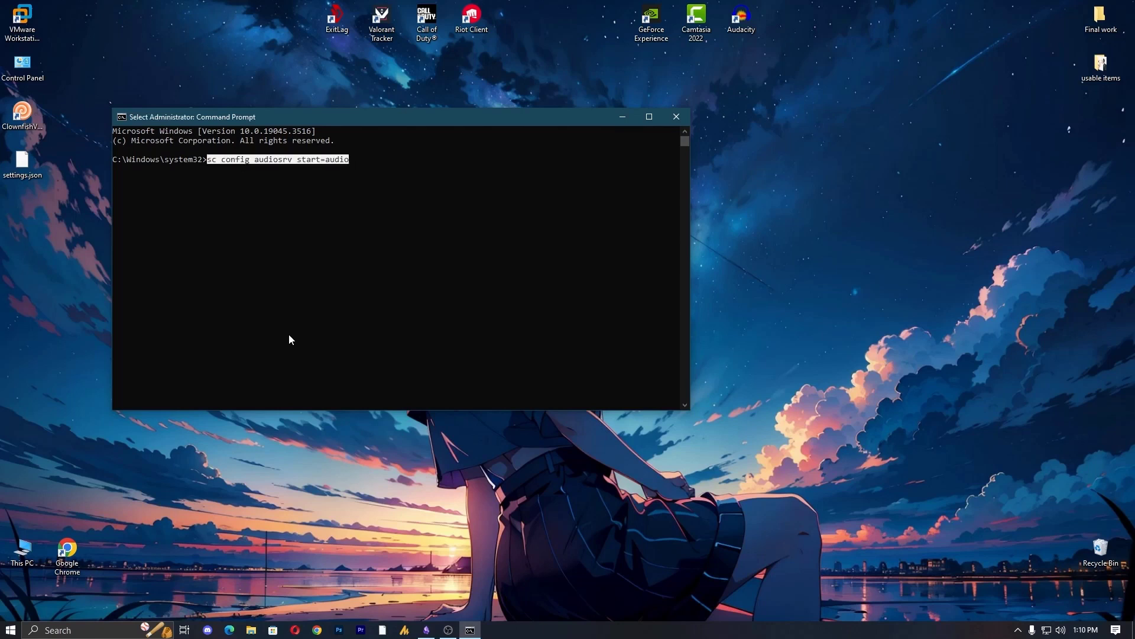
{"action": "key", "text": "BackSpace"}
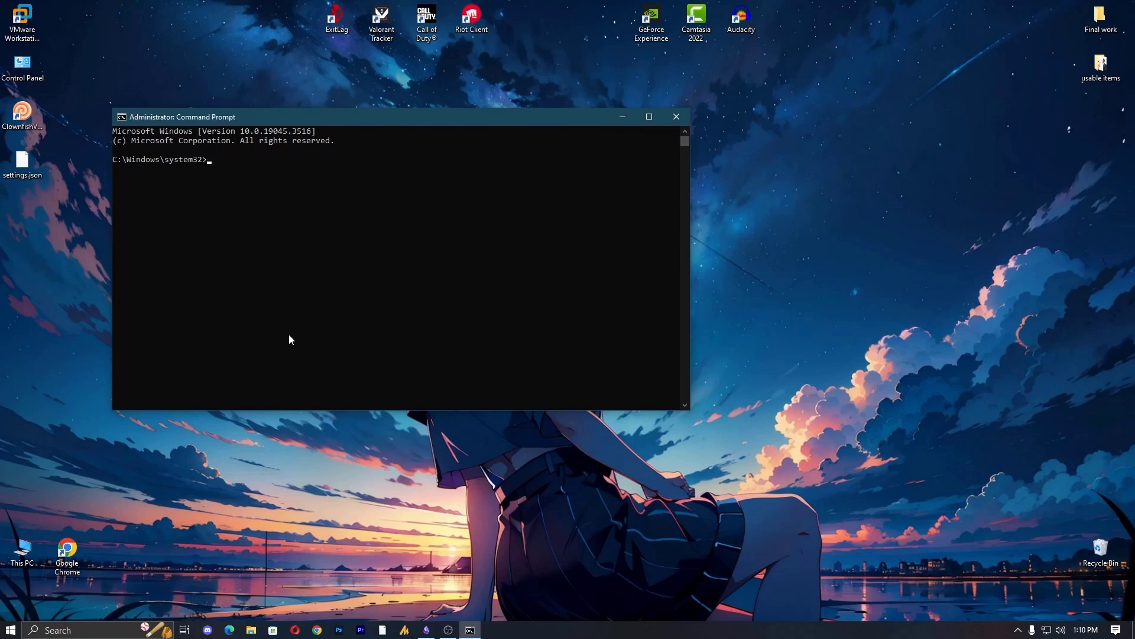
{"action": "type", "text": "sc start audiosrv"}
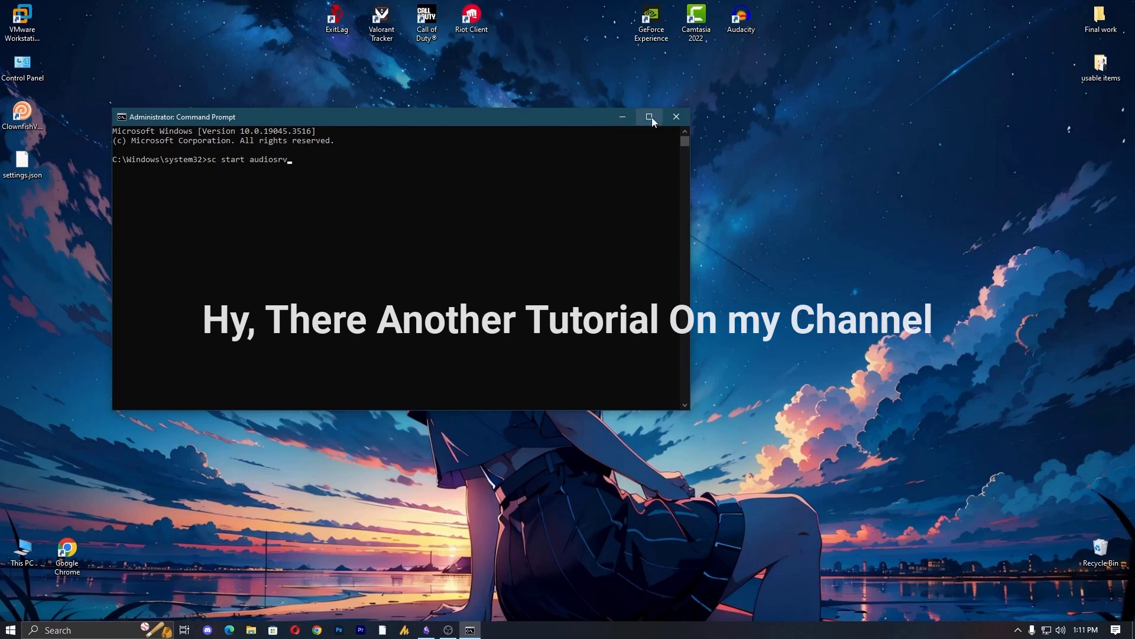
- Close the administrator Command Prompt window without running the command
{"action": "left_click", "coordinate": [677, 117]}
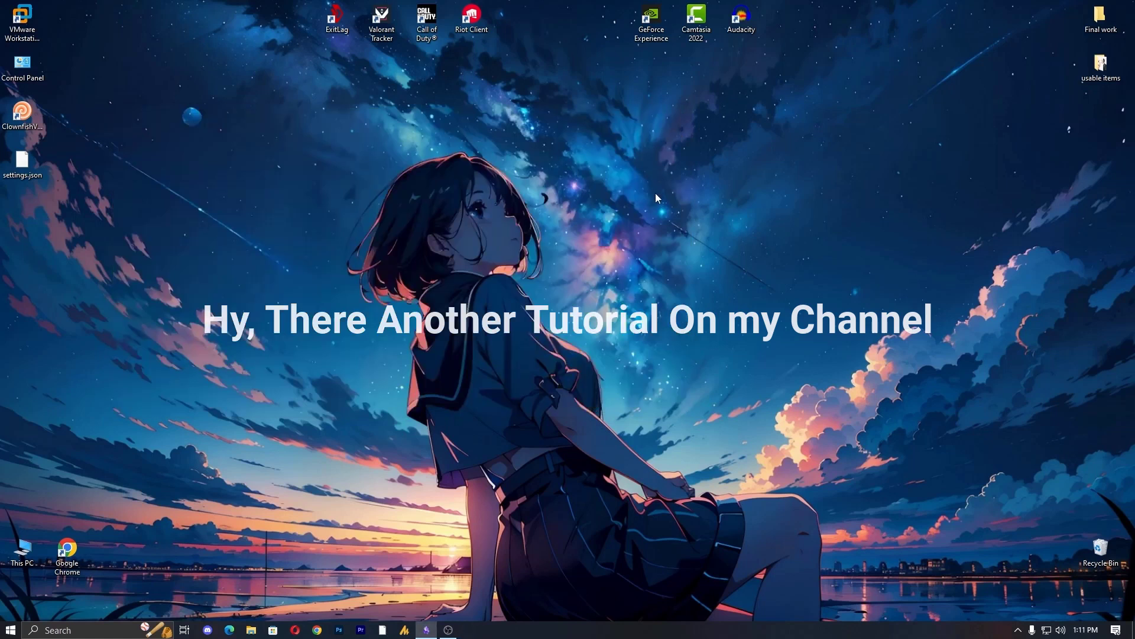